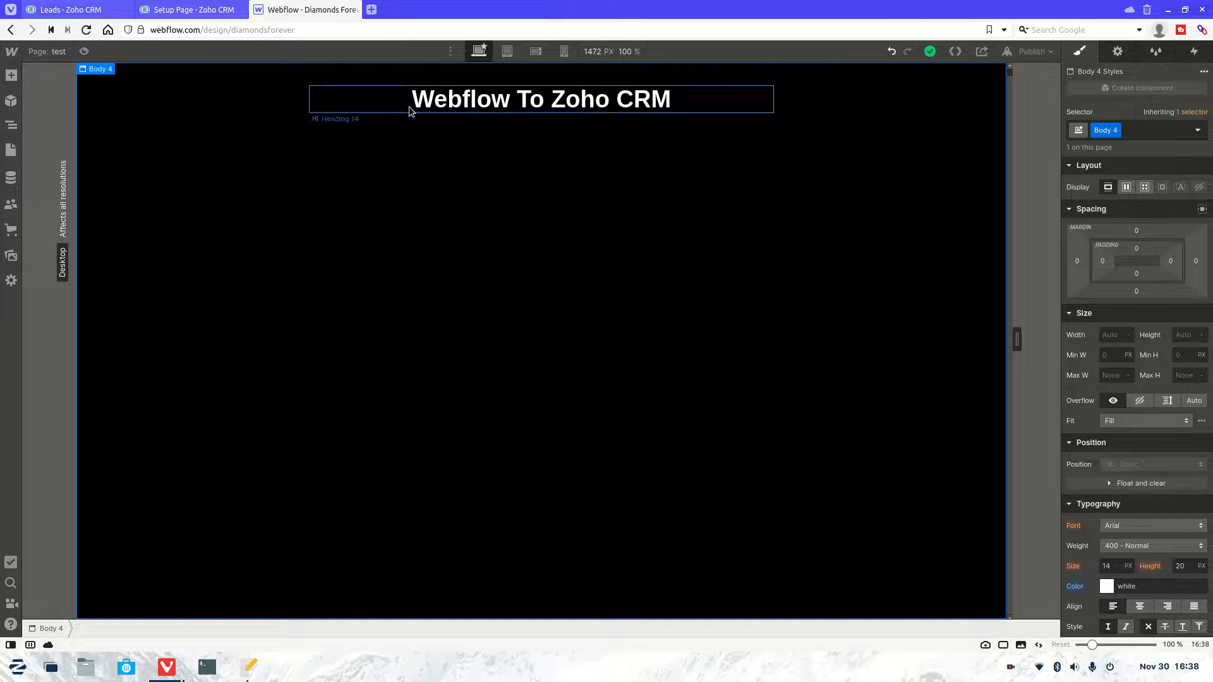
# Step: In Zoho CRM Setup, open the Webflow Form web form from the Webforms list
pyautogui.click(11, 125)
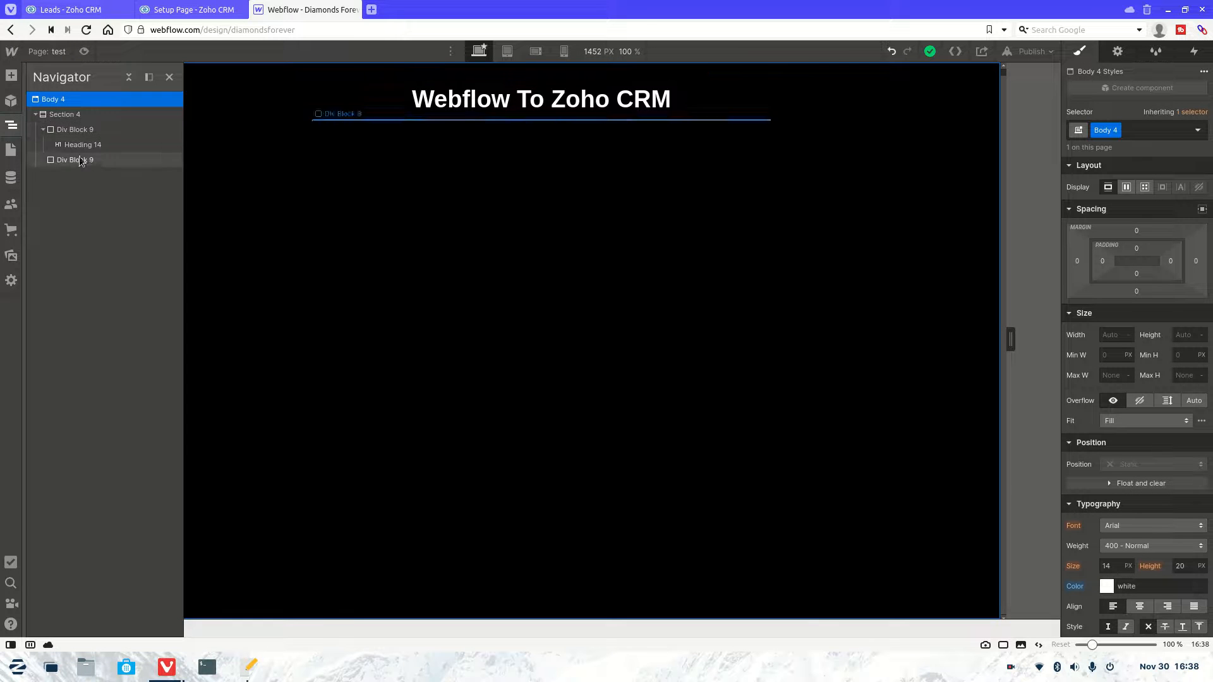
pyautogui.click(434, 186)
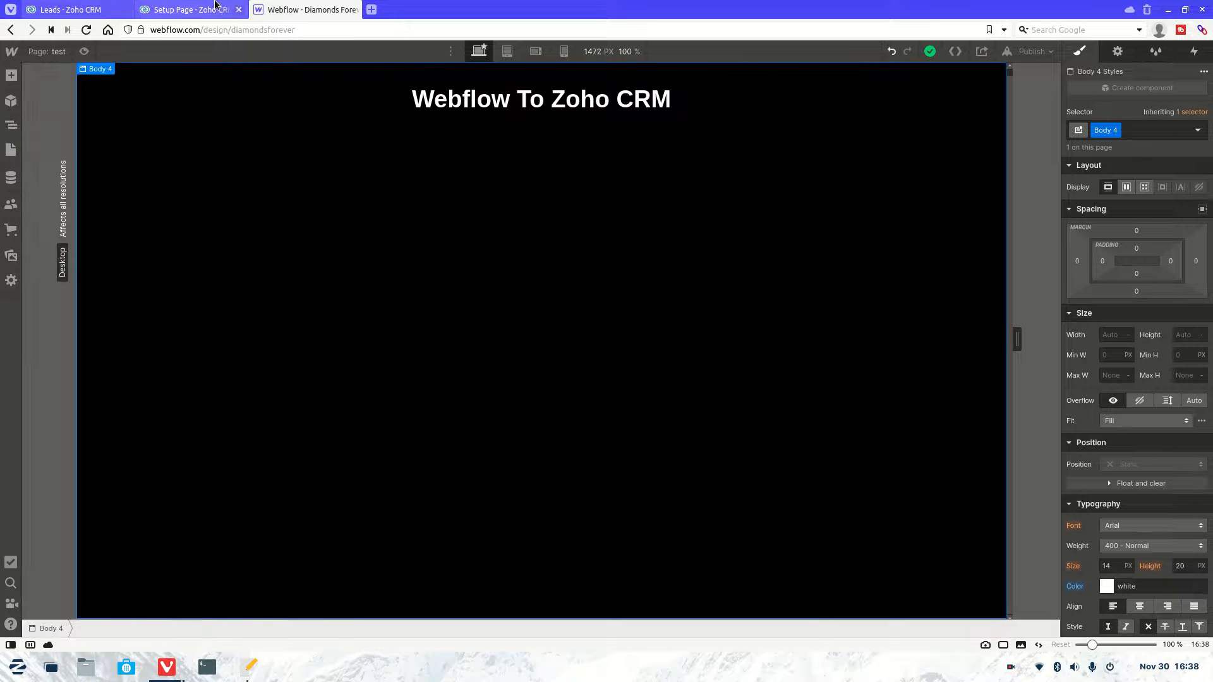
pyautogui.click(189, 9)
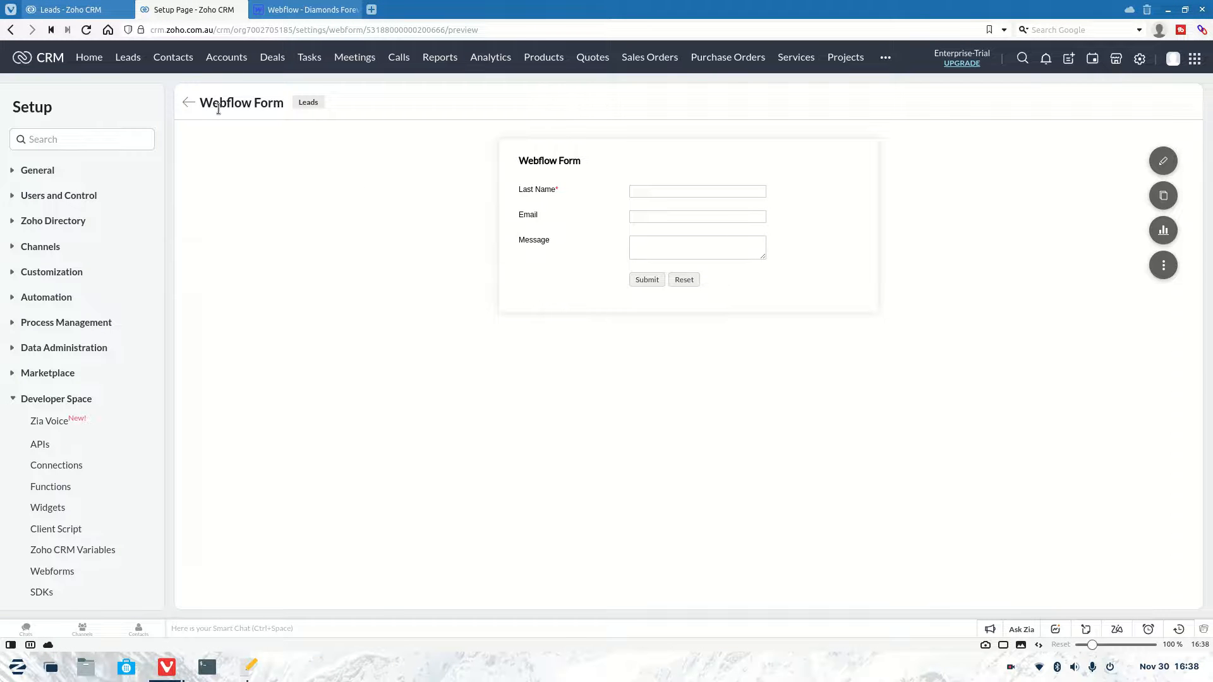
pyautogui.click(189, 103)
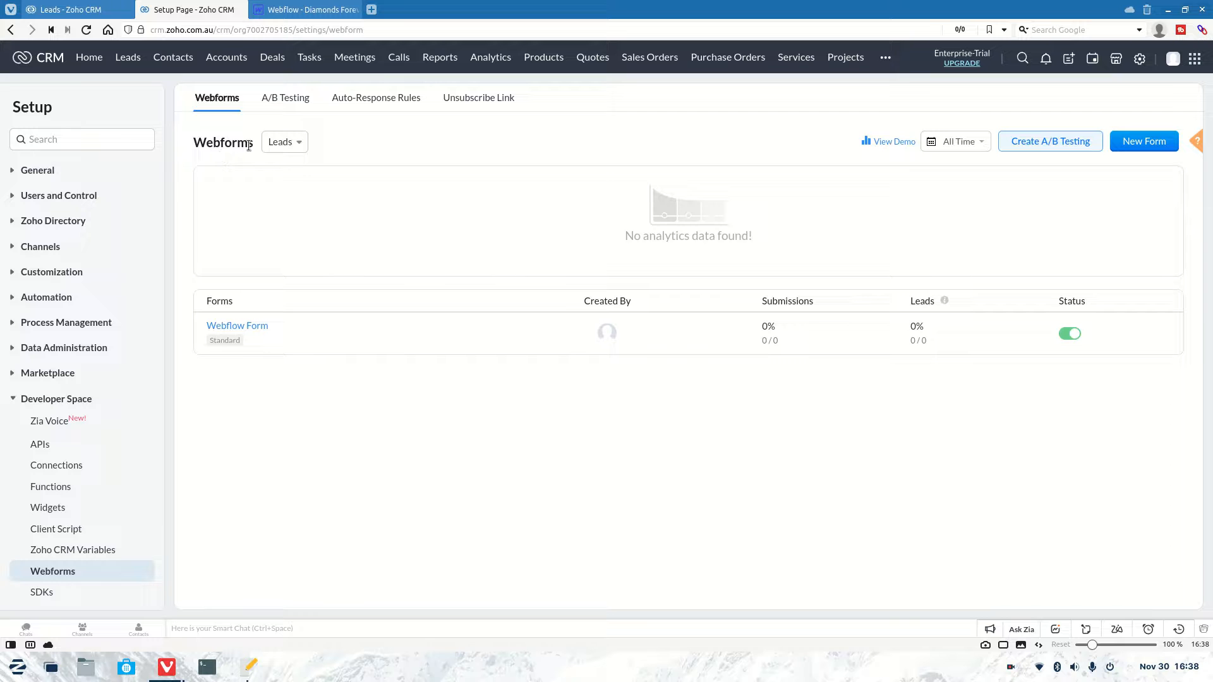
pyautogui.click(243, 328)
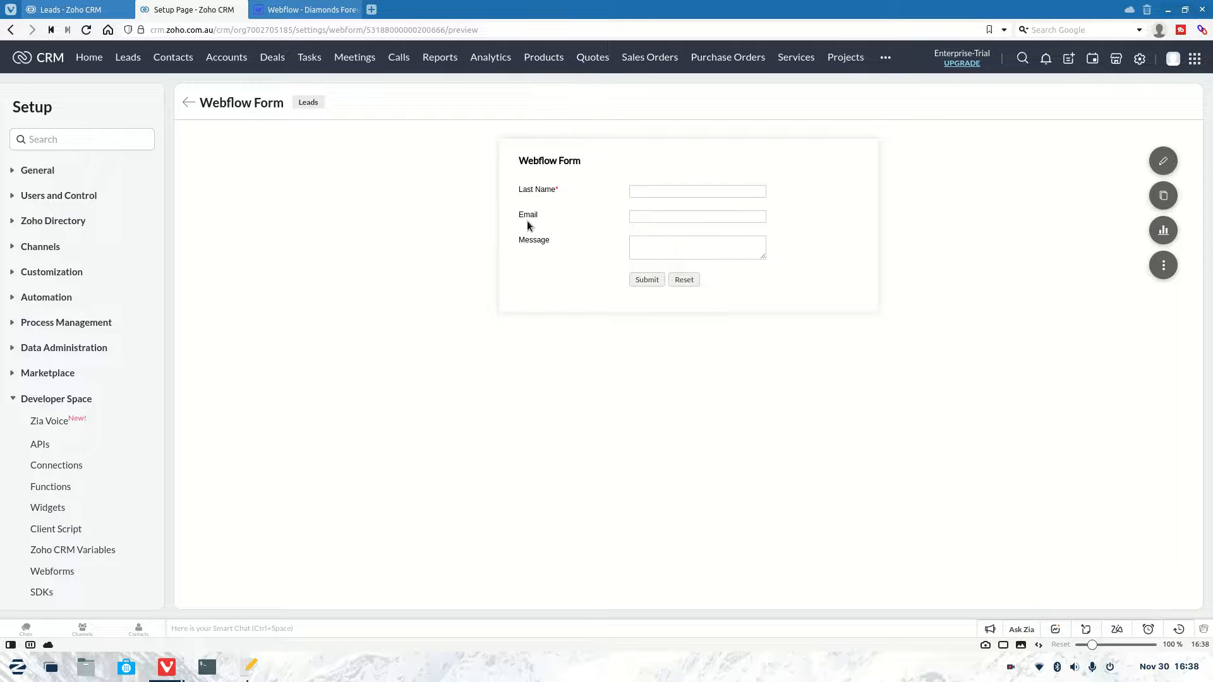
# Step: Confirm the Leads list has no entries, then copy the Webflow Form's embed source code
pyautogui.click(70, 10)
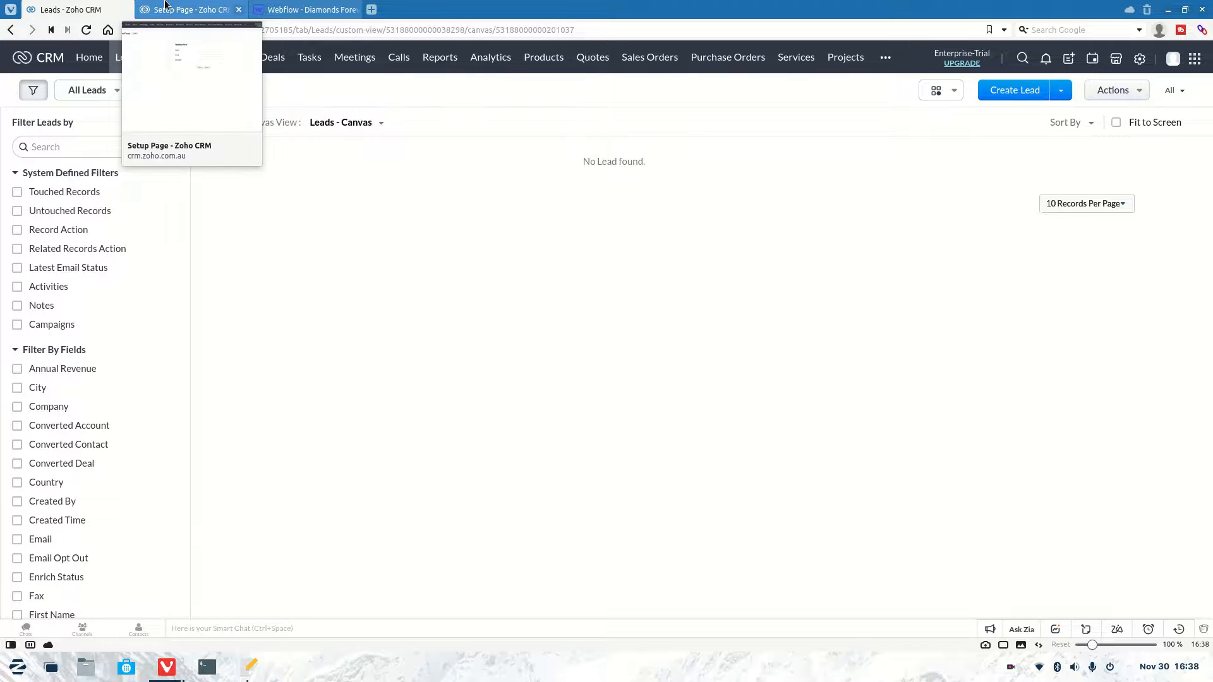
pyautogui.click(235, 6)
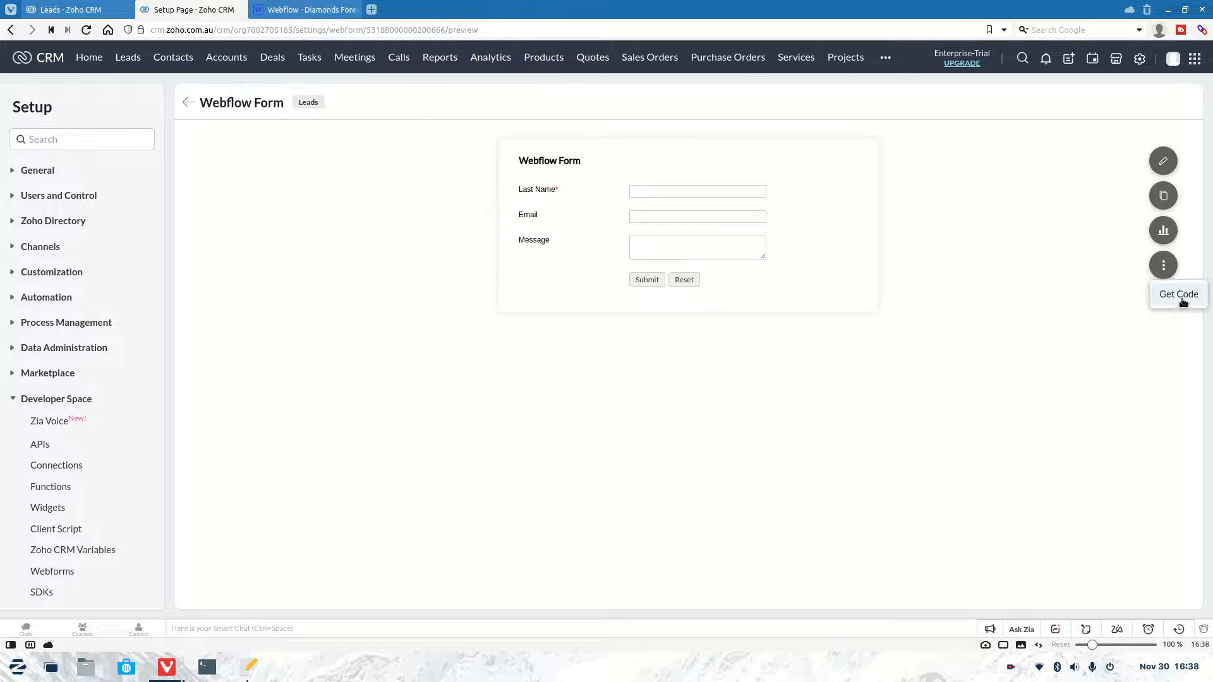
pyautogui.click(1163, 265)
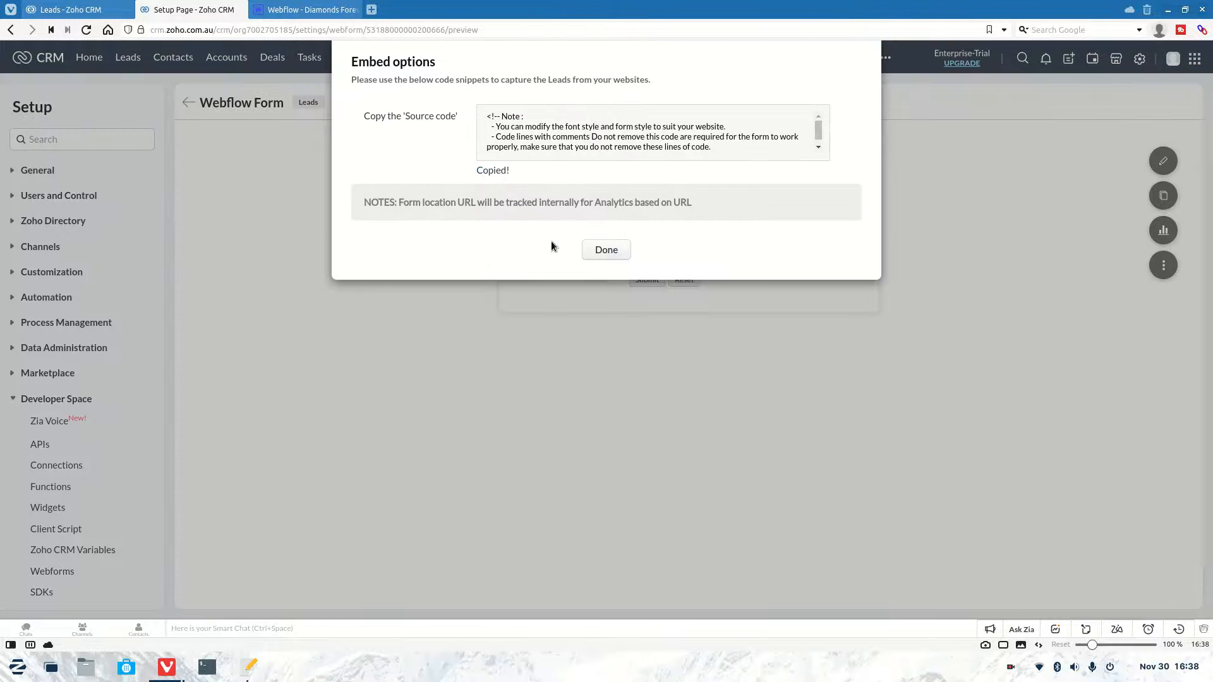
pyautogui.click(587, 249)
# Step: Paste the Zoho form code into test.html in gedit, then return to the Webflow Designer tab
pyautogui.click(248, 668)
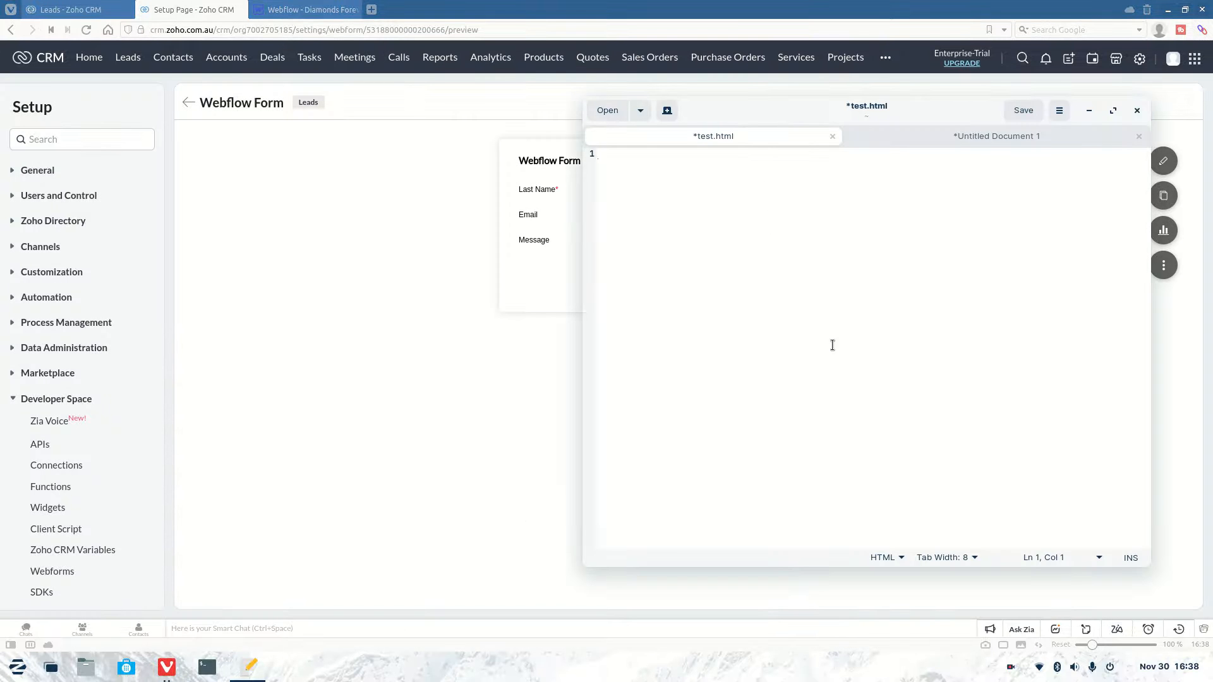
pyautogui.scroll(2, 732, 377)
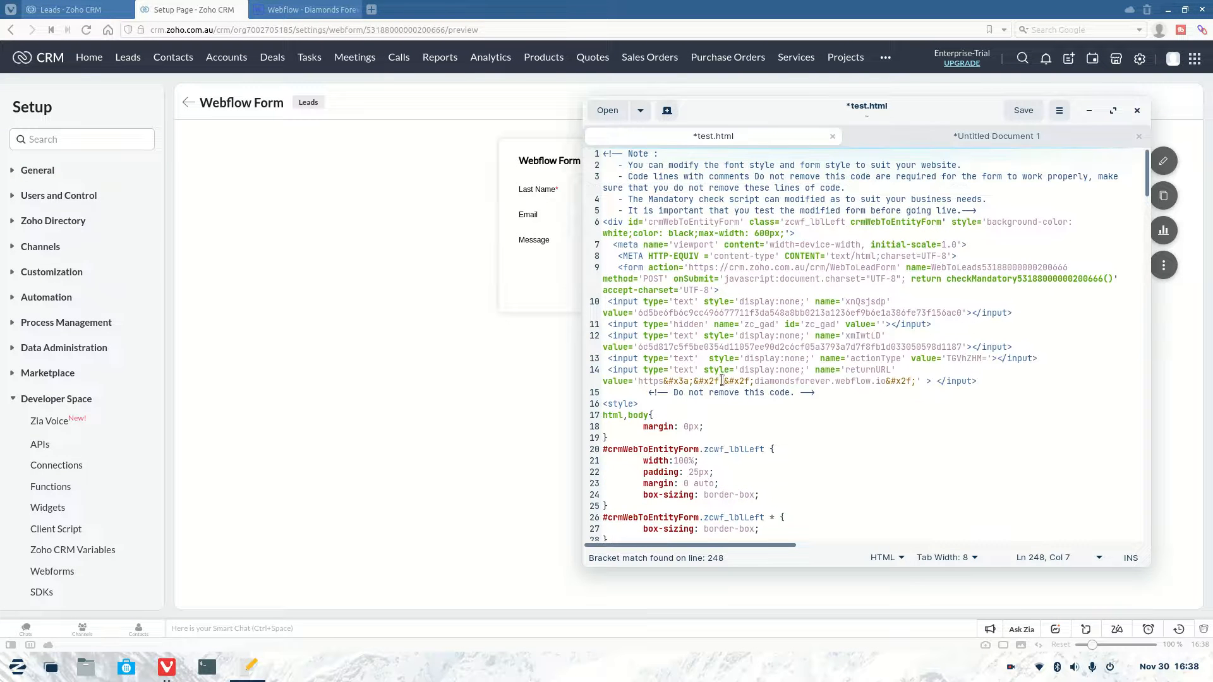
pyautogui.click(488, 294)
pyautogui.click(303, 10)
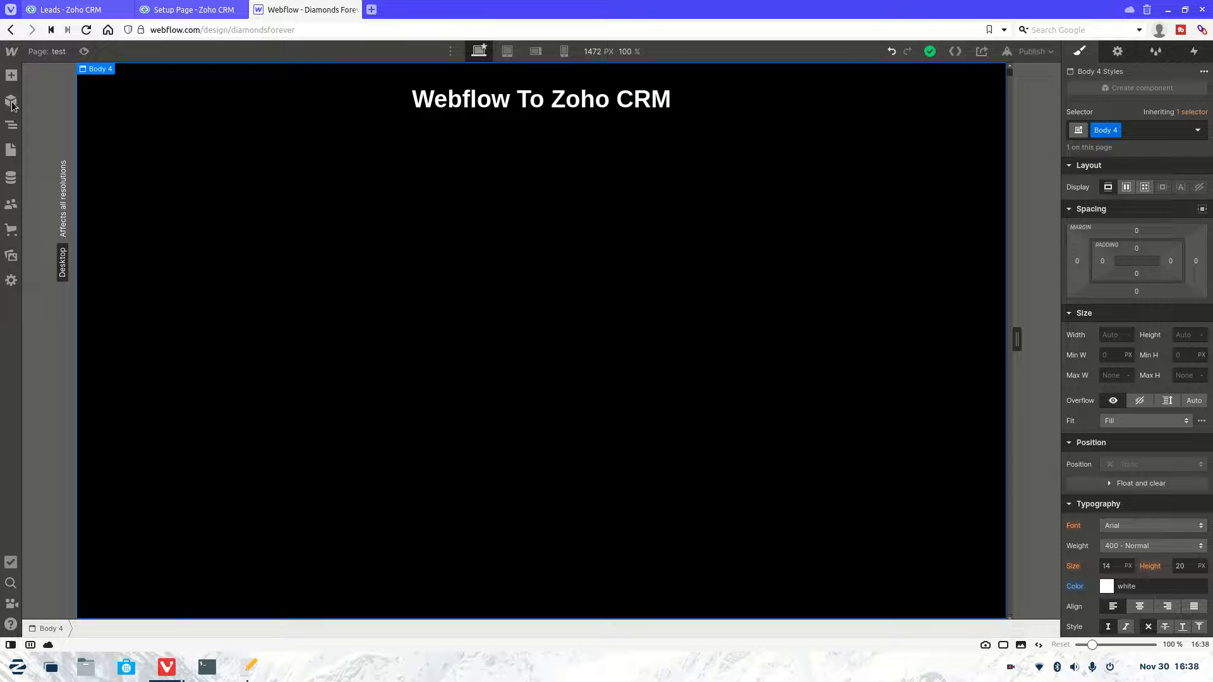
# Step: Add a Form Block below the heading and nest it inside Div Block 9 via the Navigator
pyautogui.click(11, 74)
pyautogui.scroll(-3, 158, 356)
pyautogui.scroll(-2, 157, 355)
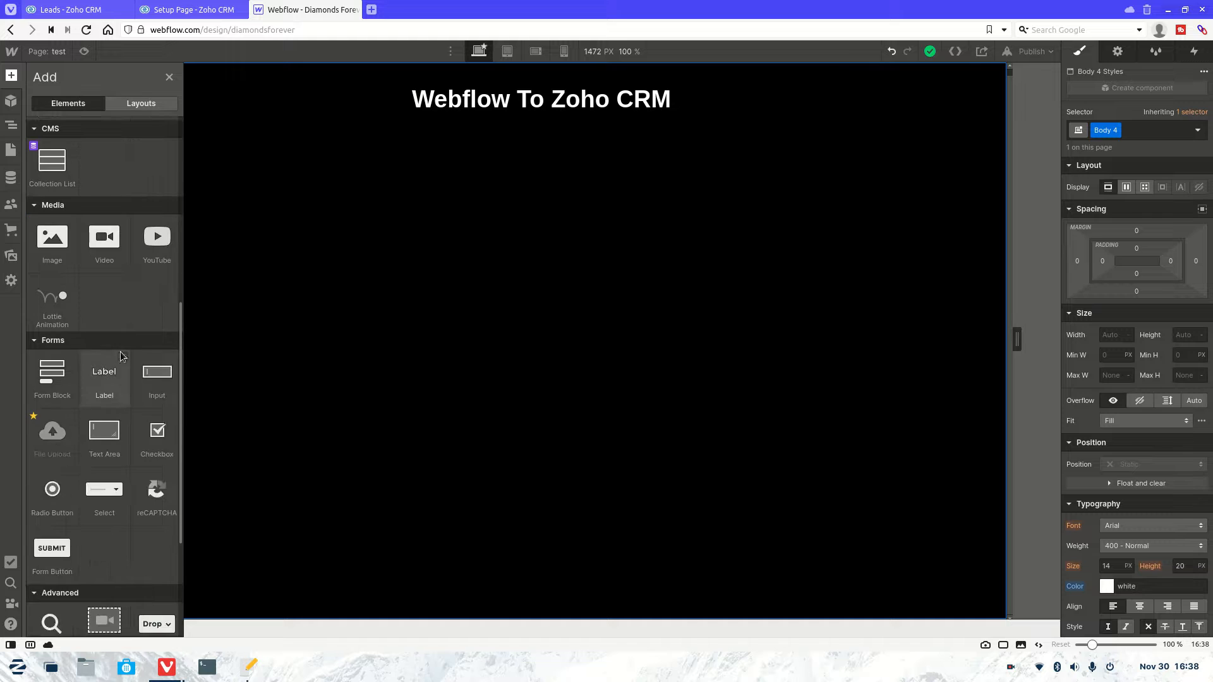
pyautogui.moveTo(52, 378); pyautogui.dragTo(493, 151)
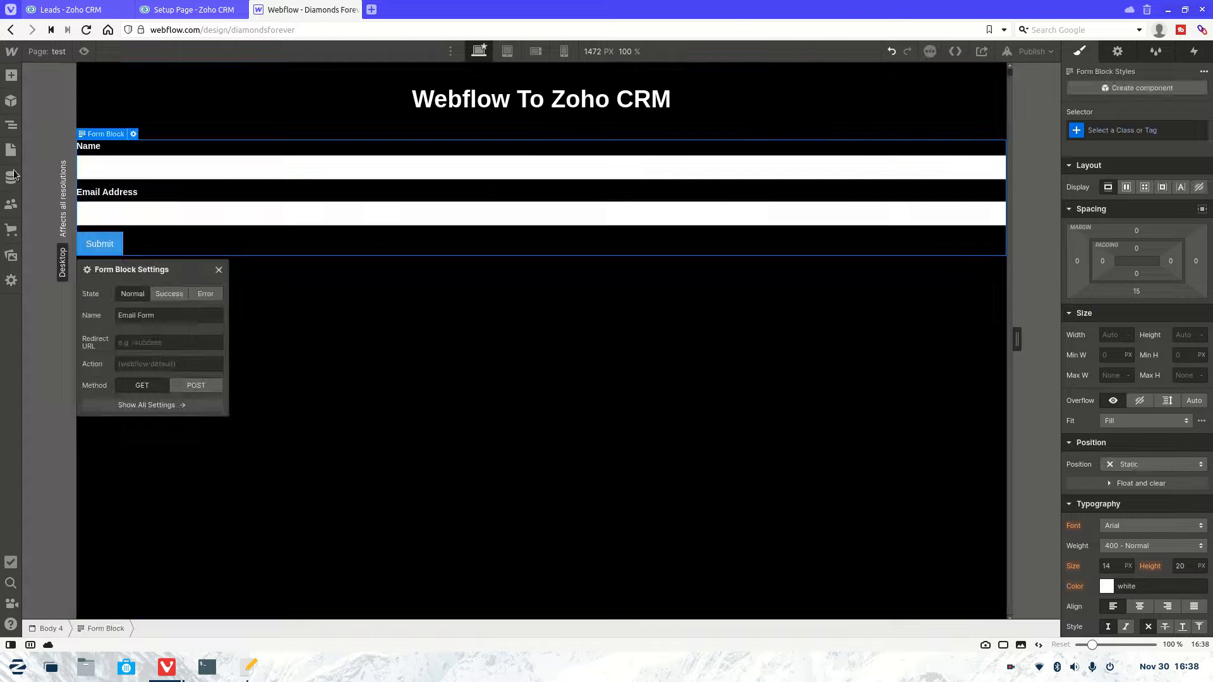
pyautogui.click(11, 124)
pyautogui.moveTo(69, 176); pyautogui.dragTo(67, 164)
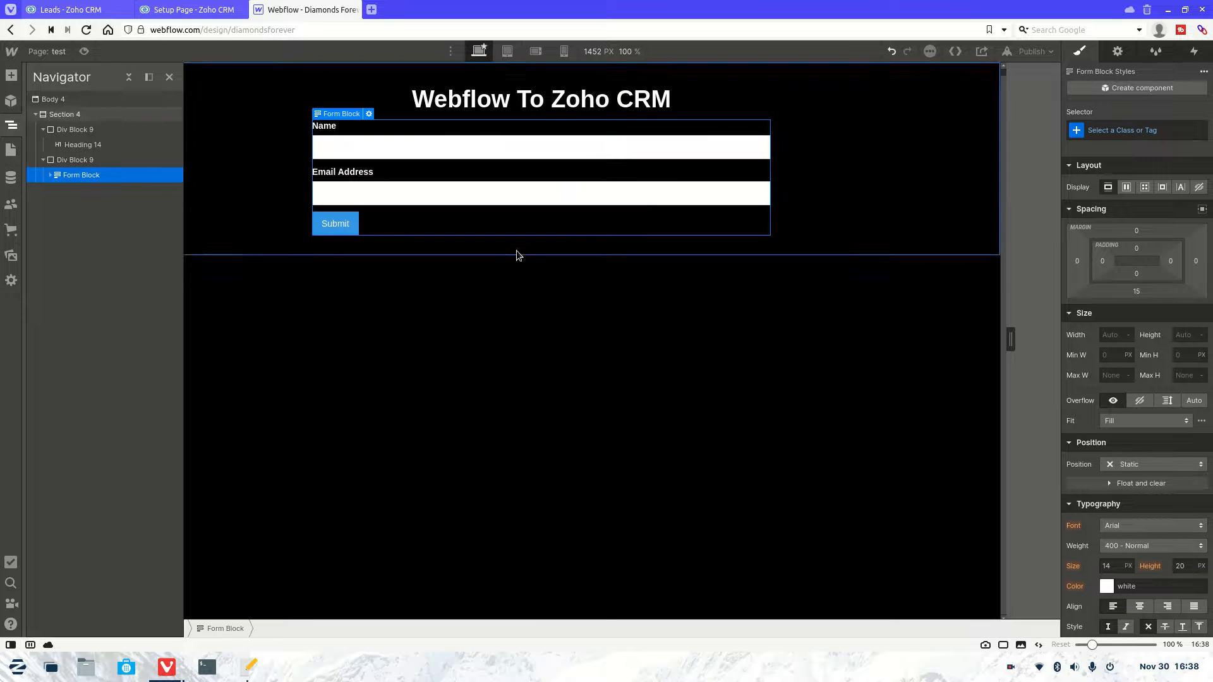
# Step: Place an HTML Embed element at the top of the form
pyautogui.click(9, 77)
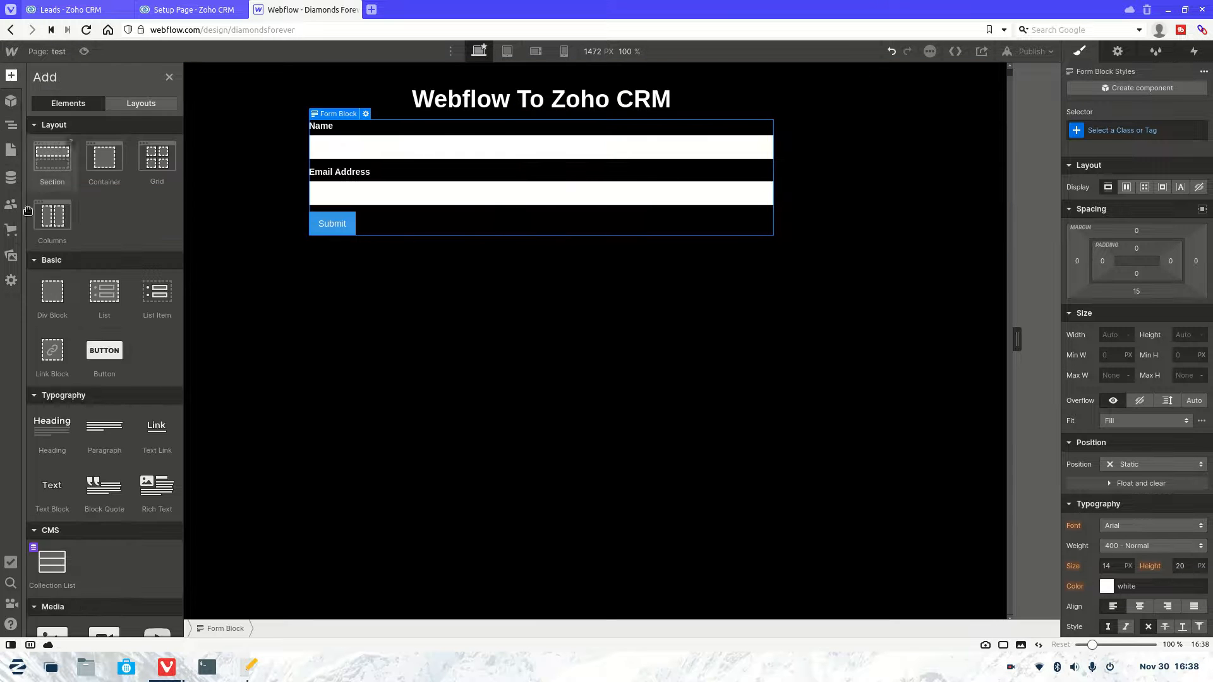
pyautogui.scroll(-5, 53, 297)
pyautogui.scroll(-4, 57, 307)
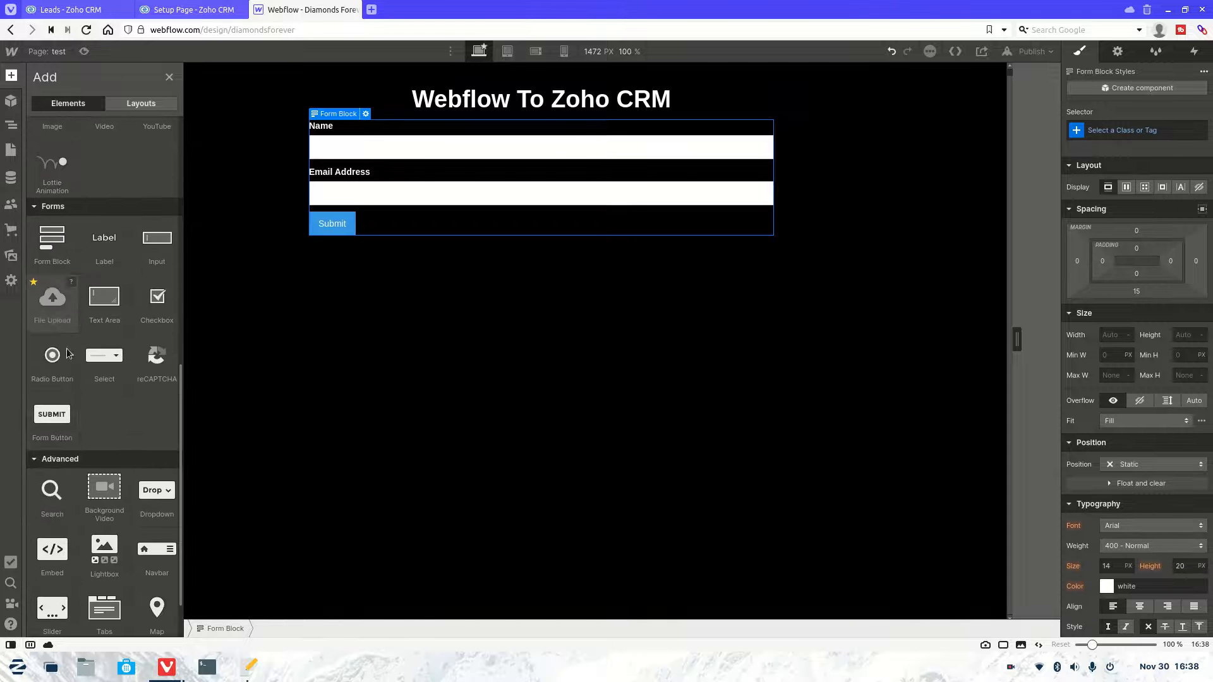
pyautogui.moveTo(56, 482); pyautogui.dragTo(414, 124)
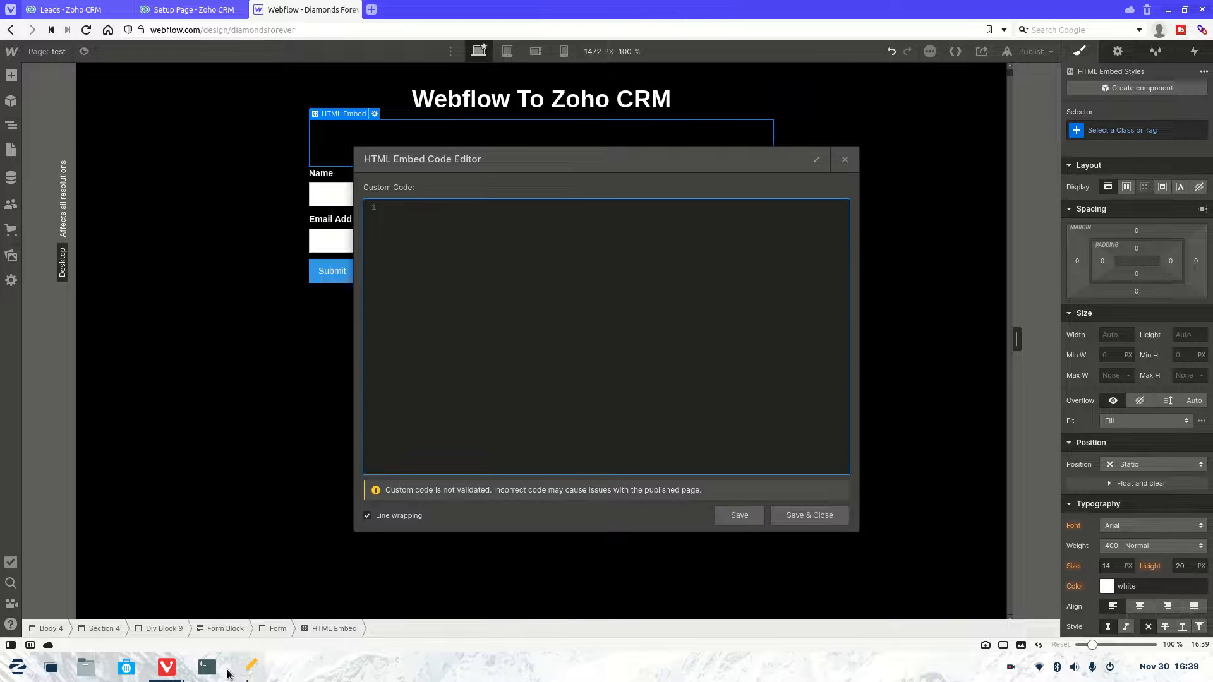
pyautogui.click(250, 667)
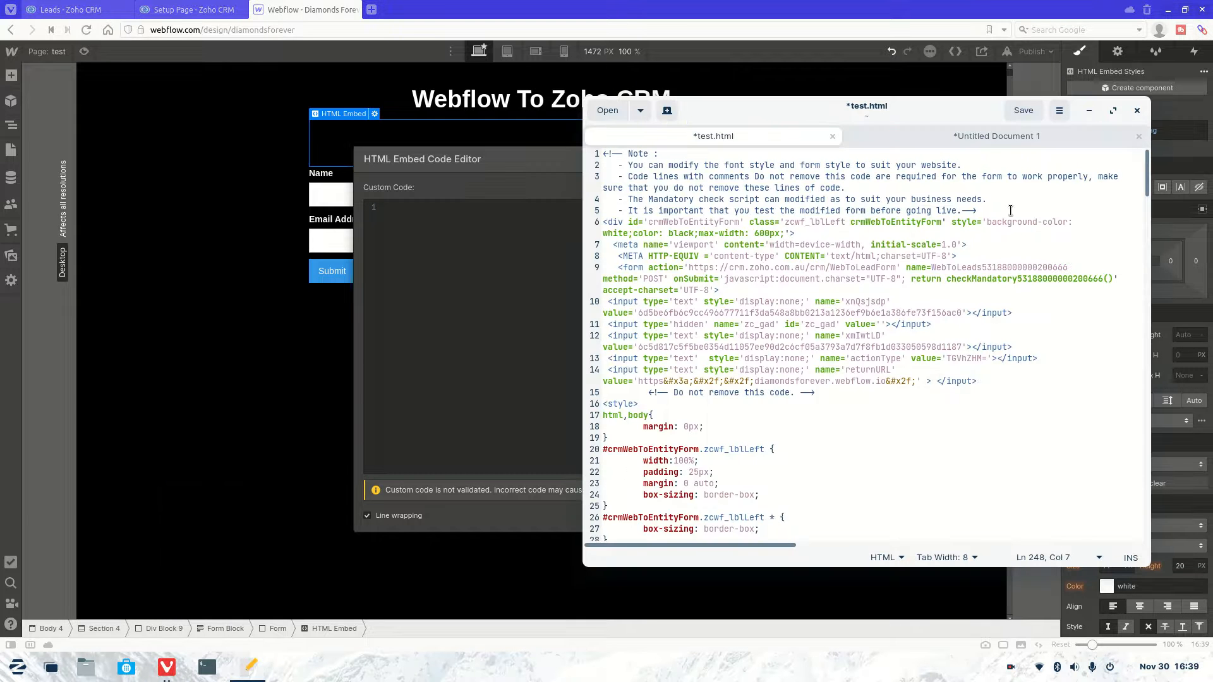
# Step: Delete the opening comment block and the wrapper div and meta lines from test.html
pyautogui.moveTo(995, 214); pyautogui.dragTo(603, 154)
pyautogui.press('BackSpace')
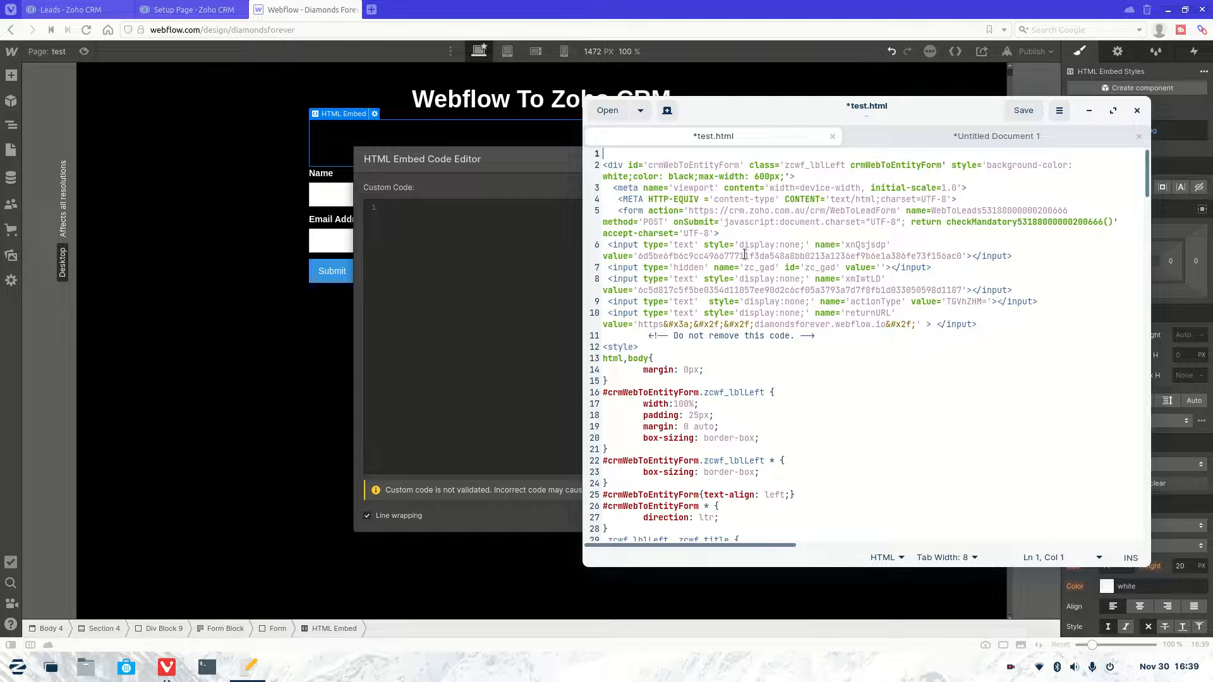
pyautogui.moveTo(966, 199); pyautogui.dragTo(603, 154)
pyautogui.press('BackSpace')
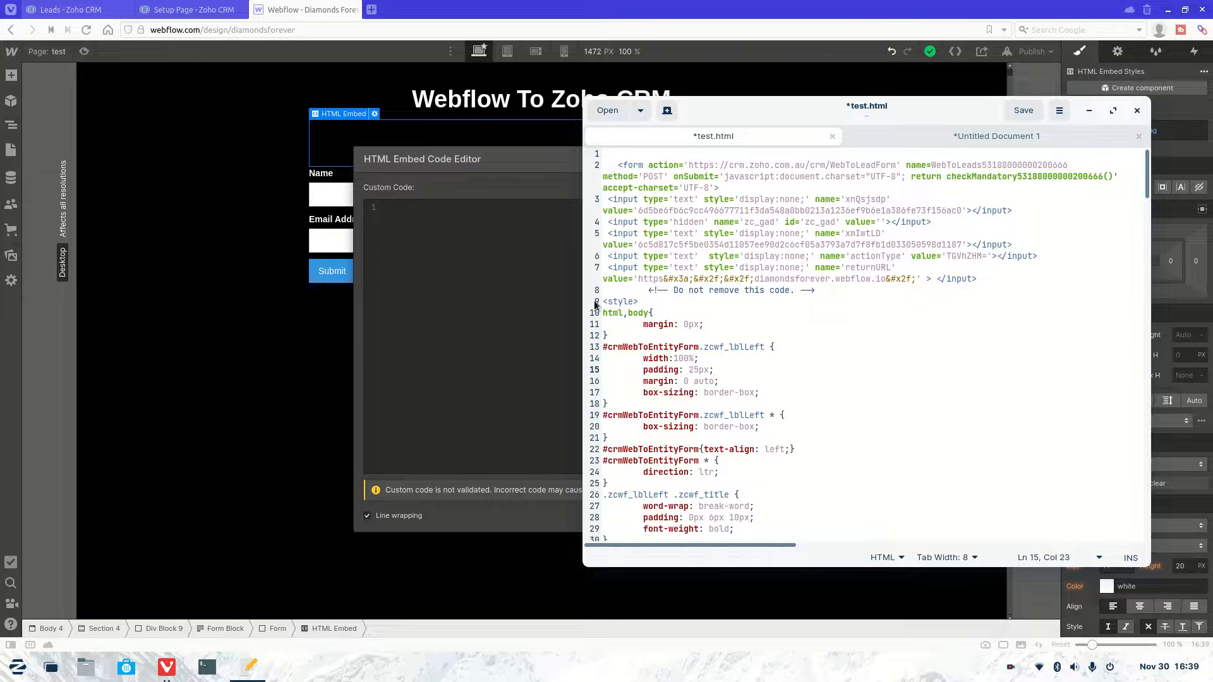
# Step: Remove everything from line 8 through the closing </style> tag, undoing an accidental replacement
pyautogui.moveTo(597, 302); pyautogui.dragTo(804, 560)
pyautogui.write('<')
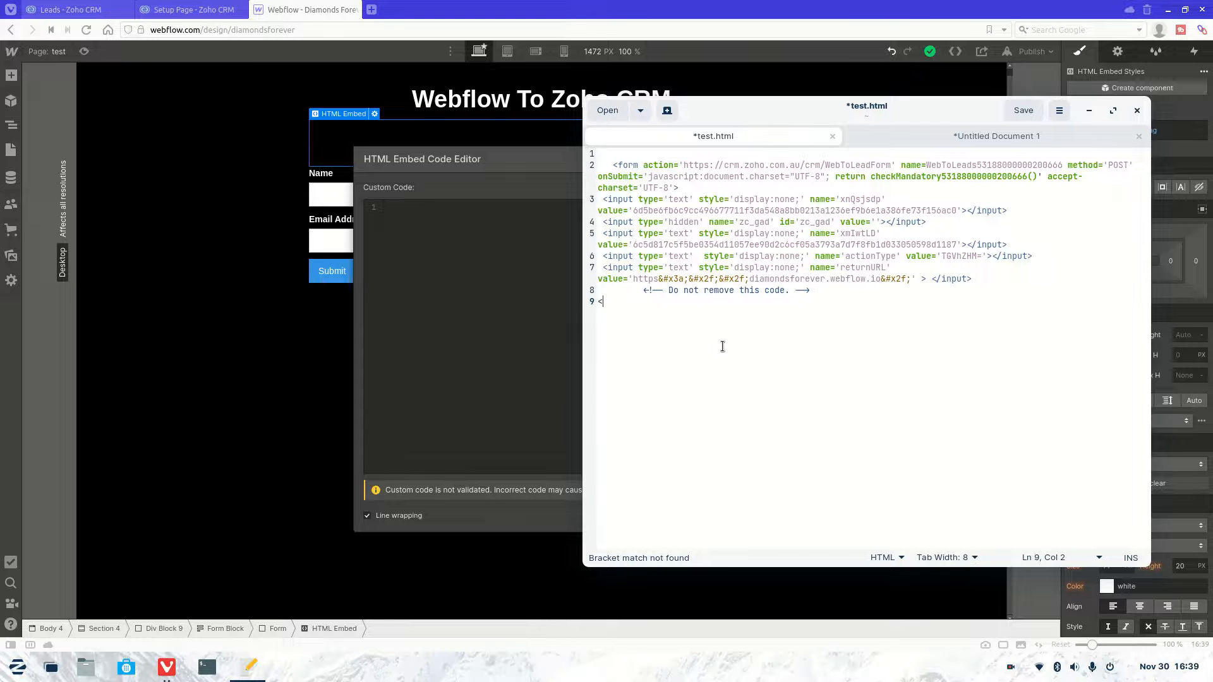
pyautogui.hotkey('ctrl', 'z')
pyautogui.click(692, 327)
pyautogui.moveTo(635, 290); pyautogui.dragTo(723, 373)
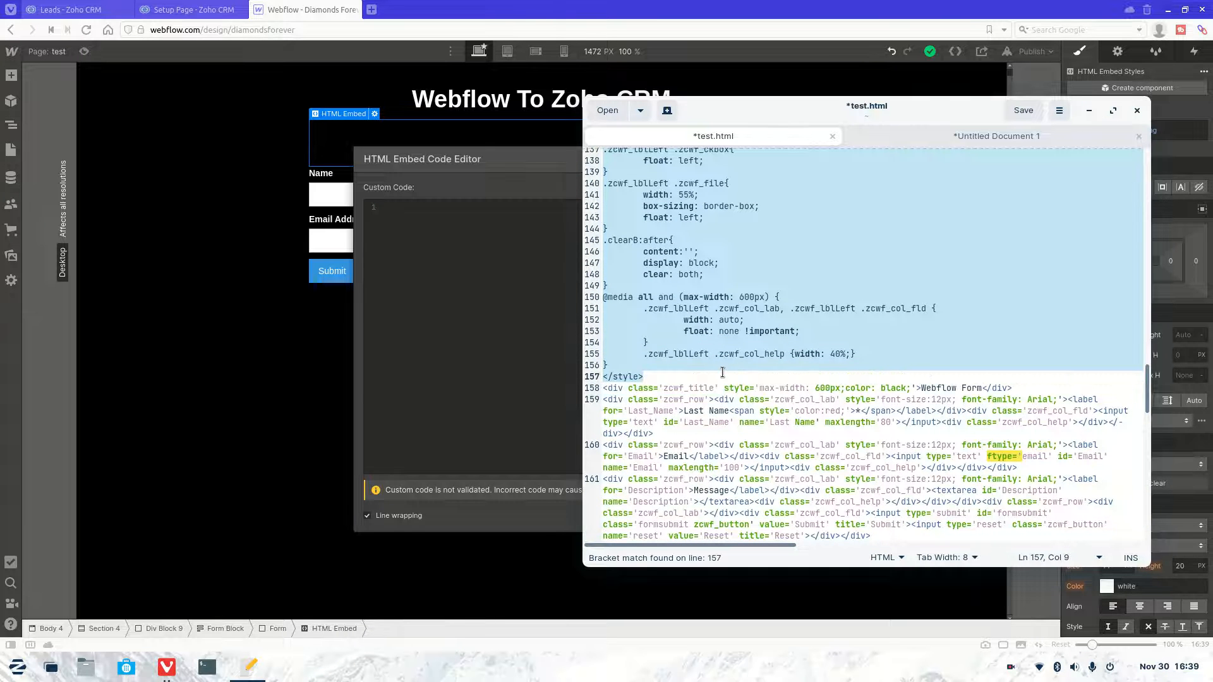
pyautogui.press('Delete')
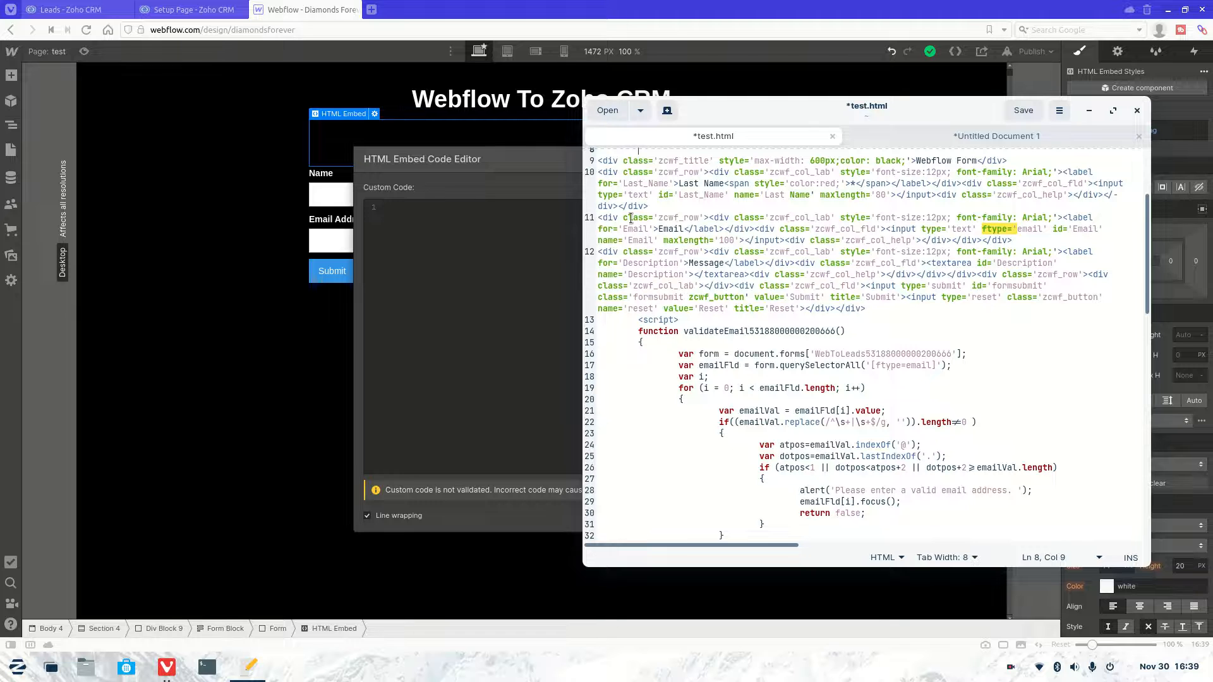
# Step: Insert a blank line after line 8 and delete the Zoho validation script block
pyautogui.click(742, 206)
pyautogui.scroll(4, 735, 212)
pyautogui.click(668, 295)
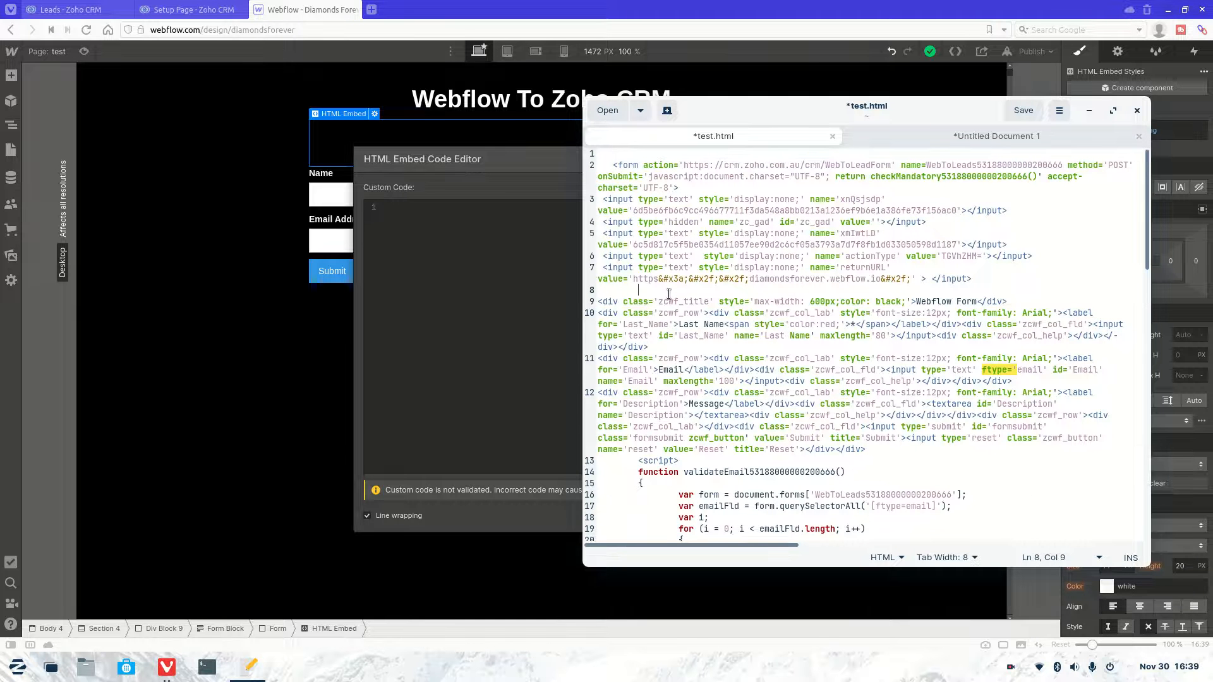
pyautogui.press('Return')
pyautogui.scroll(-5, 634, 244)
pyautogui.moveTo(633, 197); pyautogui.dragTo(803, 640)
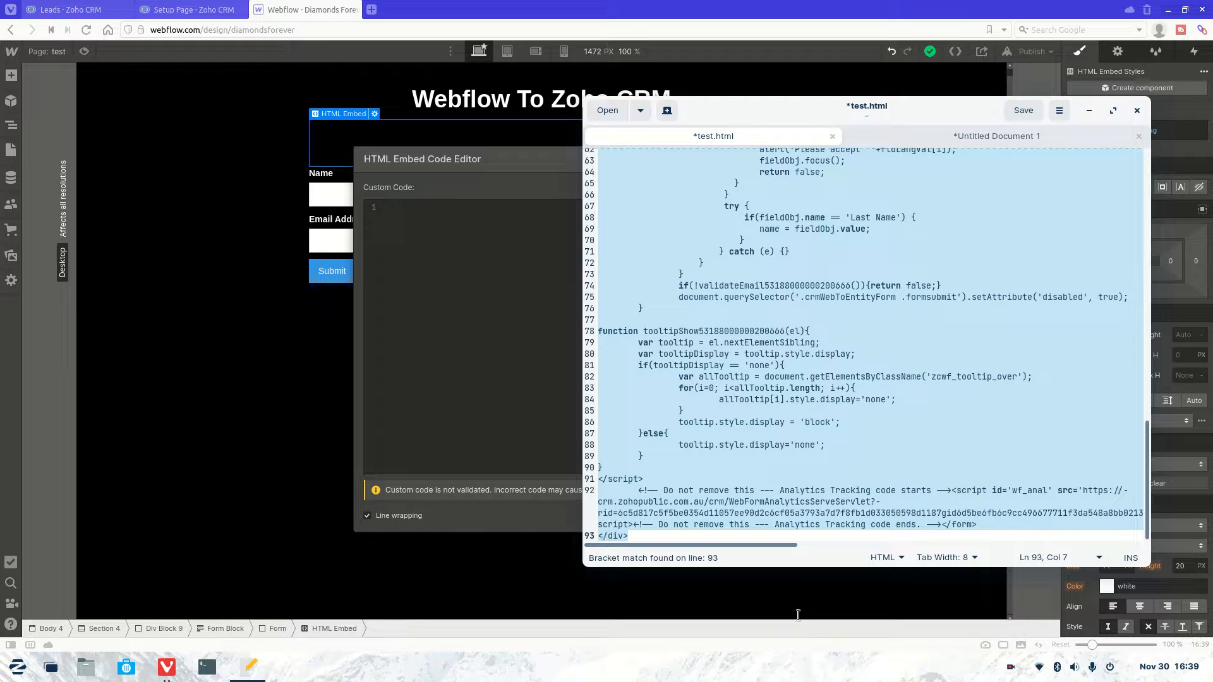
pyautogui.press('BackSpace')
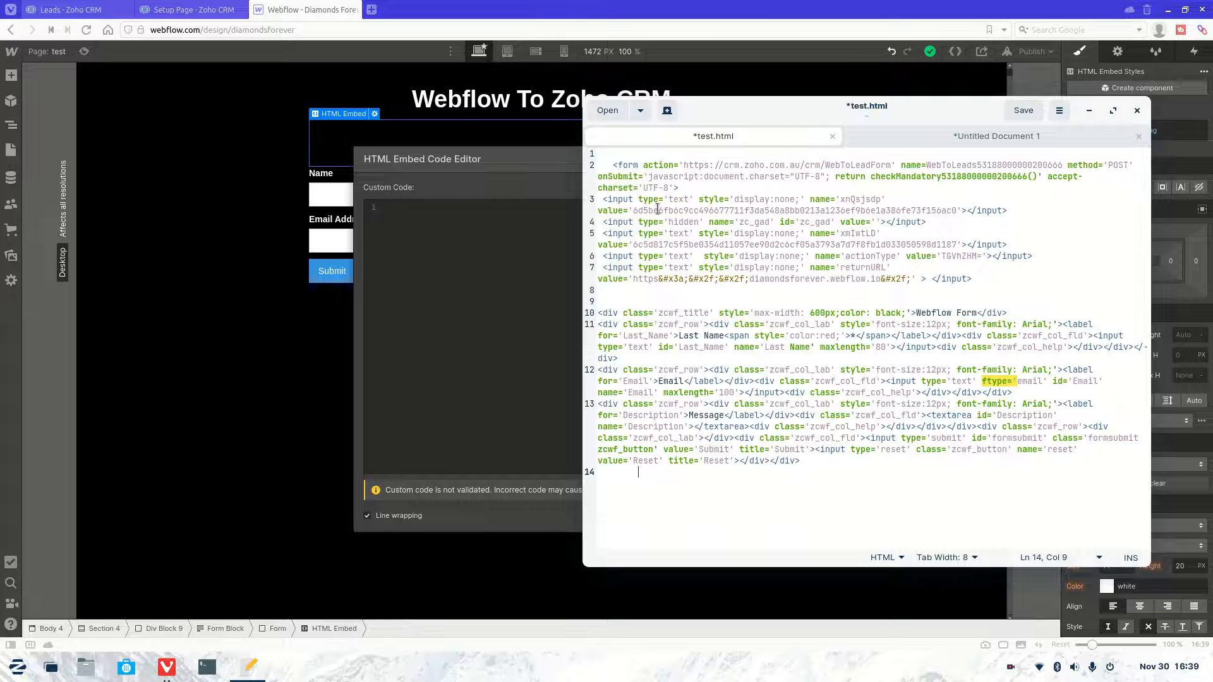
# Step: Copy the five hidden input lines (3–7) from test.html
pyautogui.click(986, 281)
pyautogui.moveTo(986, 280); pyautogui.dragTo(598, 195)
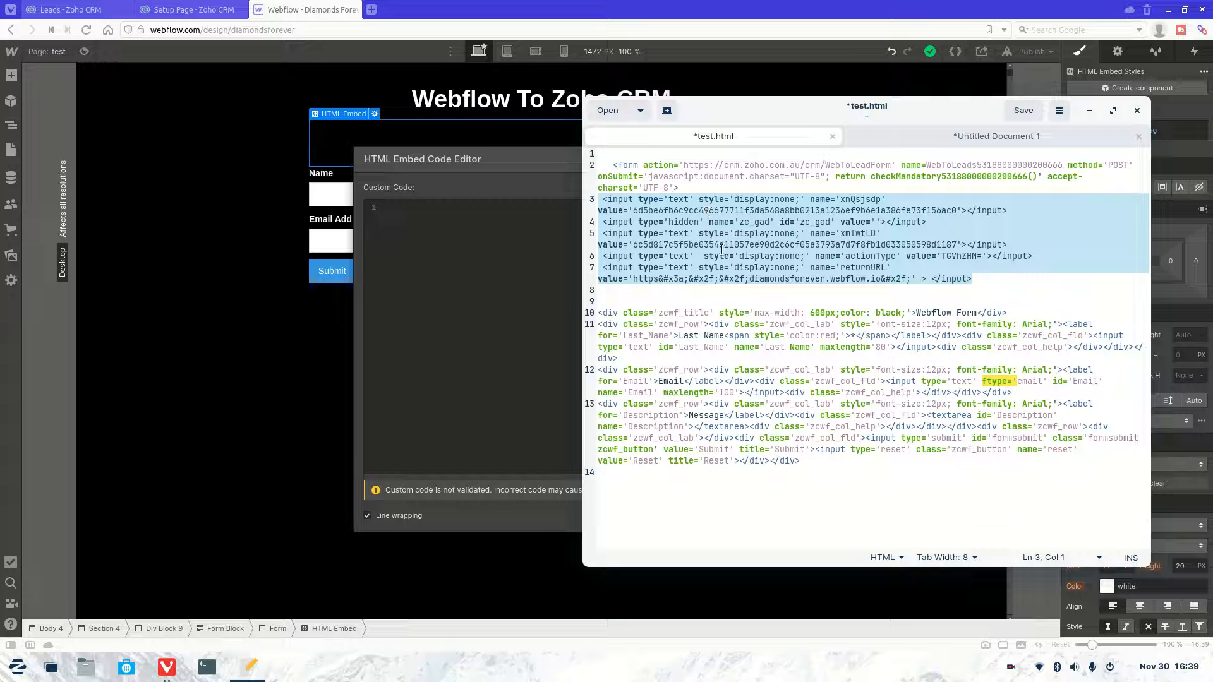
pyautogui.moveTo(818, 468); pyautogui.dragTo(599, 311)
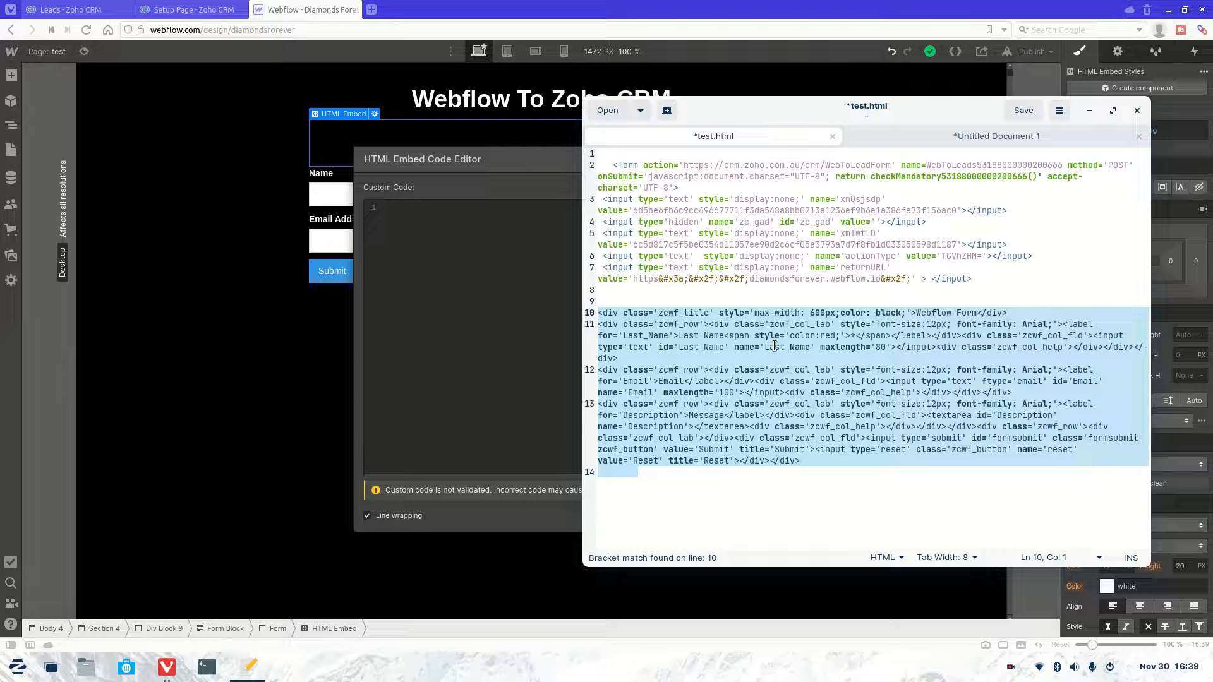
pyautogui.click(787, 293)
pyautogui.moveTo(1005, 282); pyautogui.dragTo(600, 200)
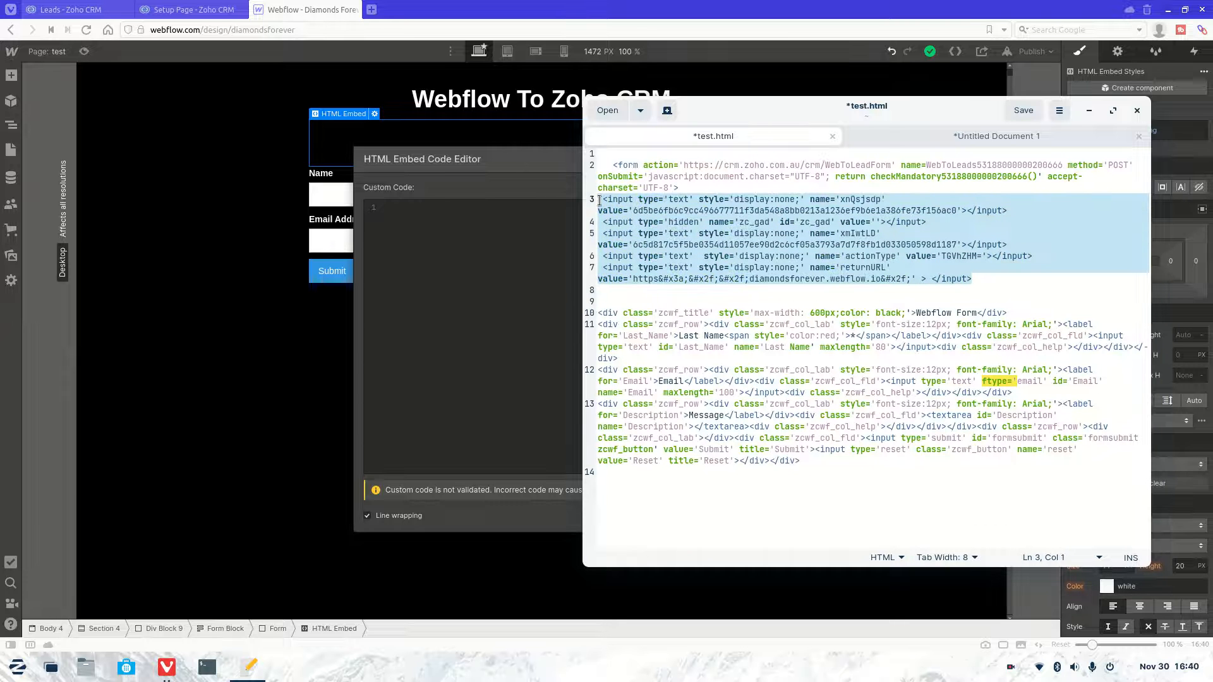
pyautogui.hotkey('ctrl', 'c')
pyautogui.click(467, 252)
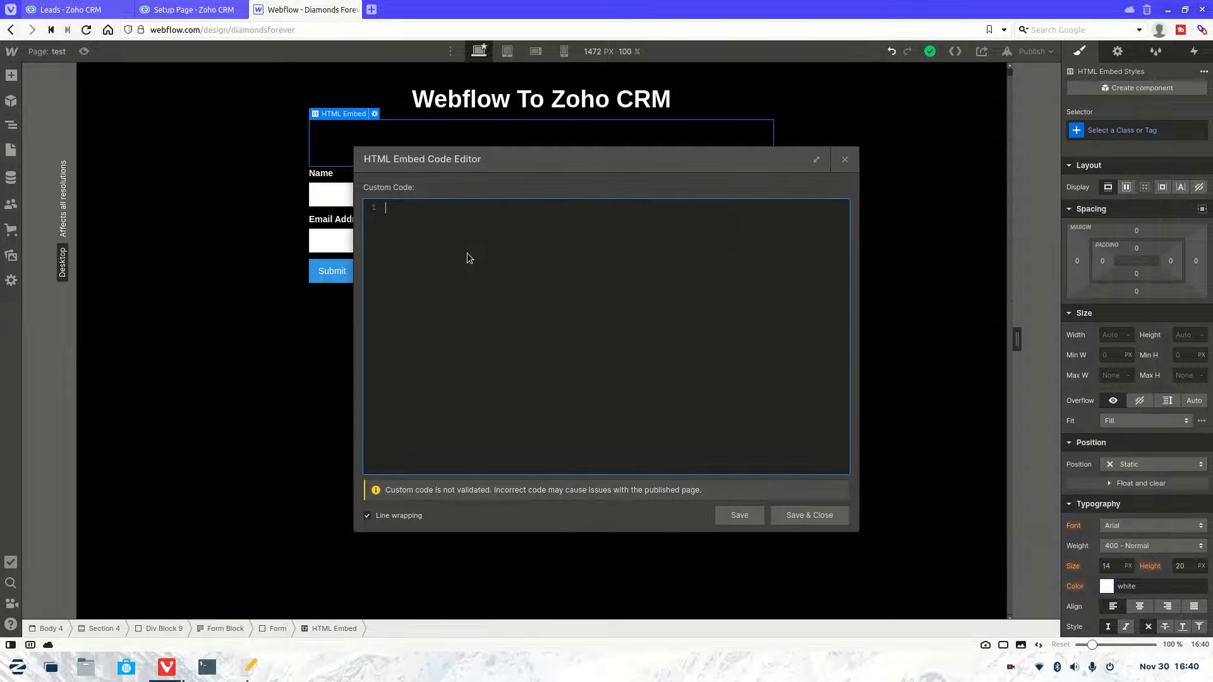
# Step: Paste the five hidden Zoho inputs into the embed code and delete their closing </input> tags
pyautogui.hotkey('ctrl', 'v')
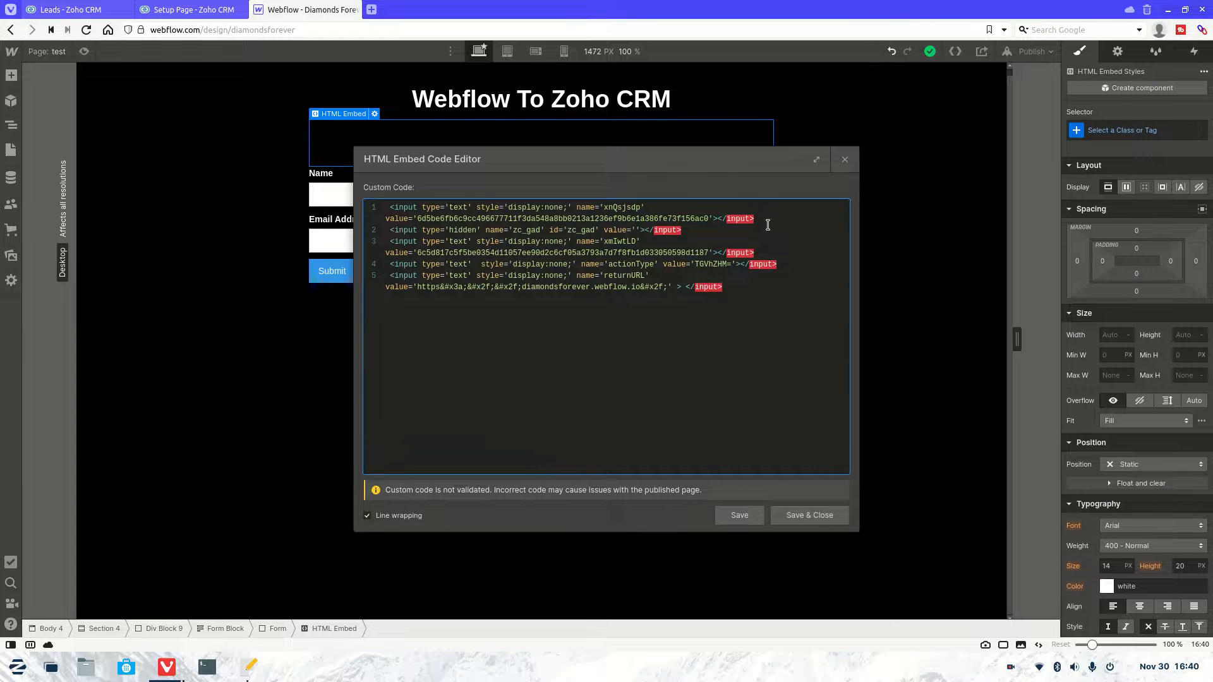
pyautogui.moveTo(756, 220); pyautogui.dragTo(719, 219)
pyautogui.press('BackSpace')
pyautogui.press('BackSpace')
pyautogui.press('BackSpace')
pyautogui.press('BackSpace')
pyautogui.press('BackSpace')
pyautogui.press('BackSpace')
pyautogui.press('BackSpace')
pyautogui.press('BackSpace')
pyautogui.press('BackSpace')
pyautogui.press('BackSpace')
pyautogui.press('BackSpace')
pyautogui.press('BackSpace')
pyautogui.press('BackSpace')
pyautogui.press('BackSpace')
pyautogui.press('BackSpace')
pyautogui.press('BackSpace')
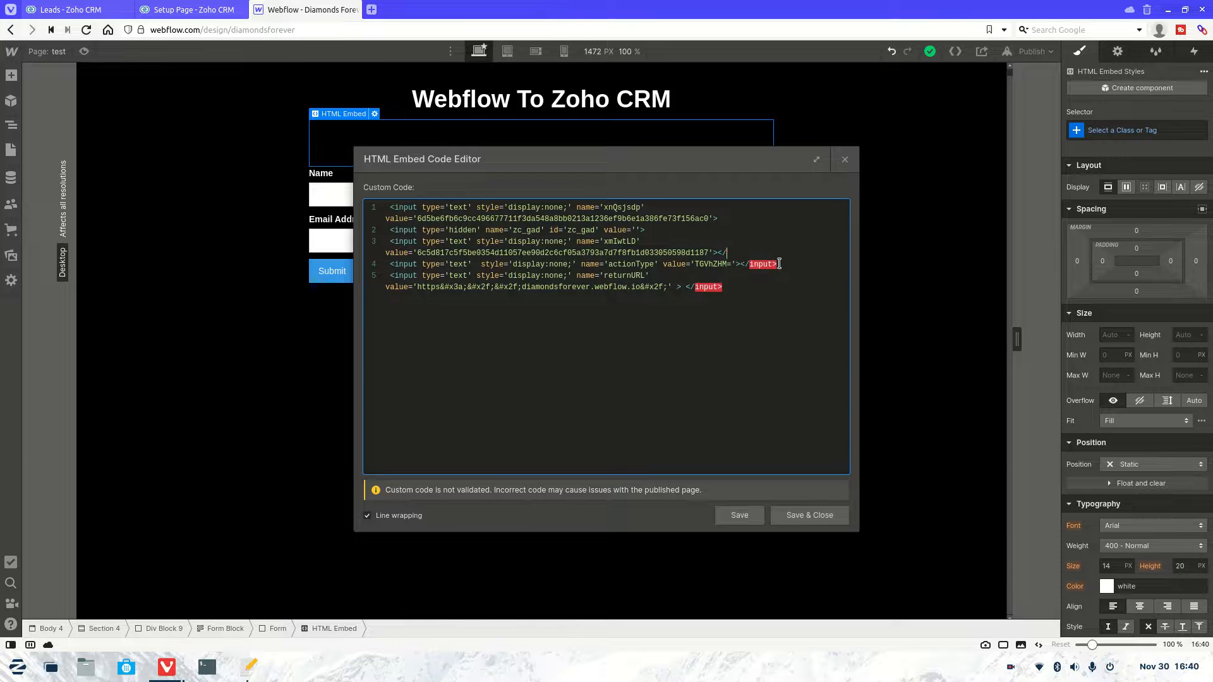
pyautogui.click(782, 265)
pyautogui.press('BackSpace')
pyautogui.press('BackSpace')
pyautogui.press('BackSpace')
pyautogui.press('BackSpace')
pyautogui.press('BackSpace')
pyautogui.press('BackSpace')
pyautogui.press('BackSpace')
pyautogui.press('BackSpace')
pyautogui.press('BackSpace')
pyautogui.press('BackSpace')
# Step: Copy the form field markup (lines 10–13) from test.html and paste it into the embed code
pyautogui.click(250, 667)
pyautogui.moveTo(817, 458); pyautogui.dragTo(592, 313)
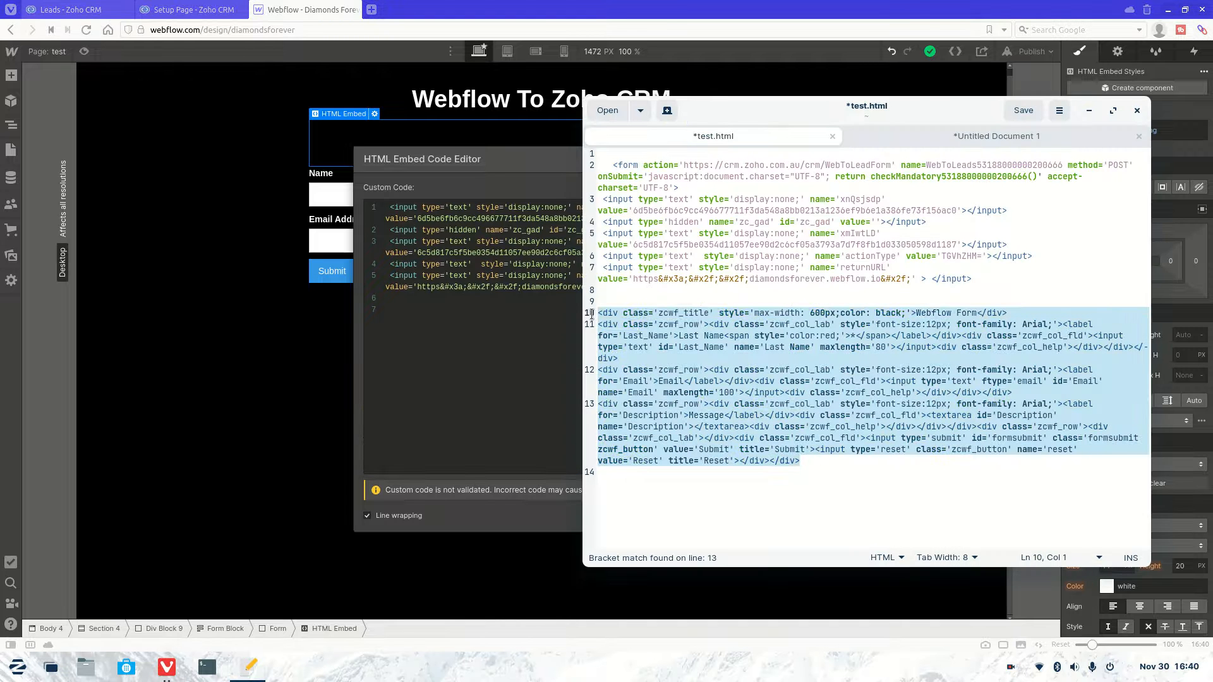
pyautogui.hotkey('ctrl', 'c')
pyautogui.click(518, 332)
pyautogui.hotkey('ctrl', 'v')
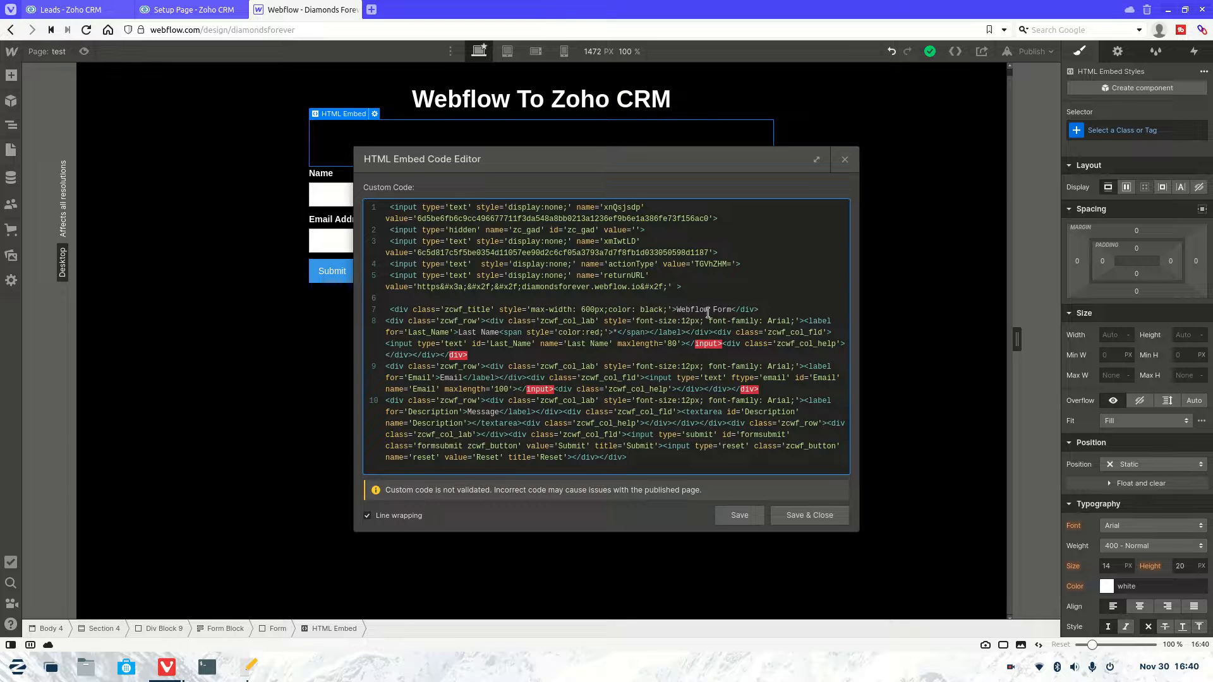
pyautogui.moveTo(772, 310); pyautogui.dragTo(391, 312)
# Step: Delete the form title line and the wrapper divs before Last Name, splitting its label and input onto separate lines
pyautogui.press('BackSpace')
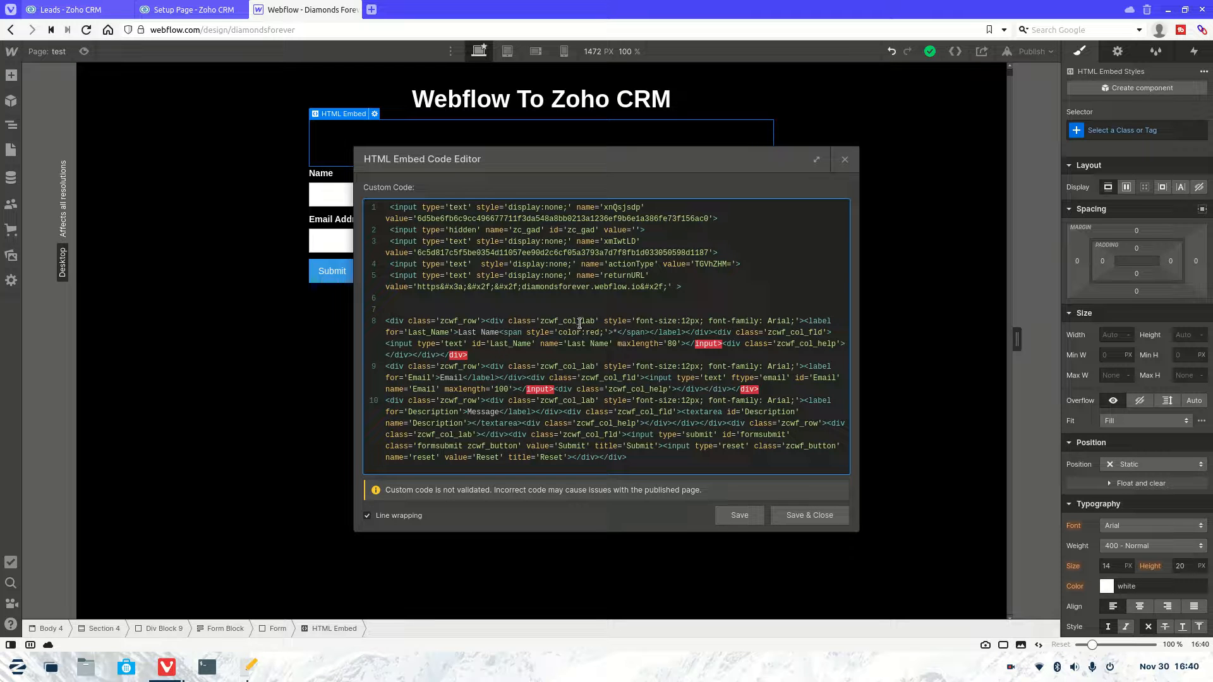
pyautogui.moveTo(599, 323); pyautogui.dragTo(537, 324)
pyautogui.click(540, 323)
pyautogui.moveTo(803, 323); pyautogui.dragTo(360, 320)
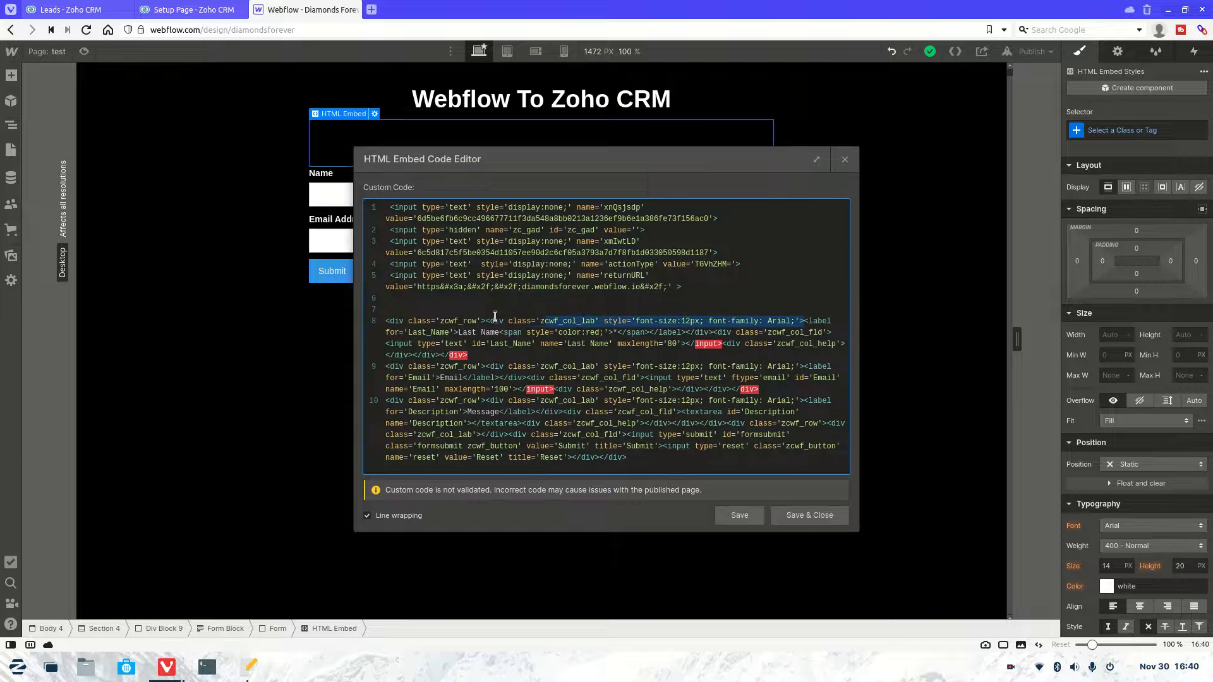
pyautogui.press('BackSpace')
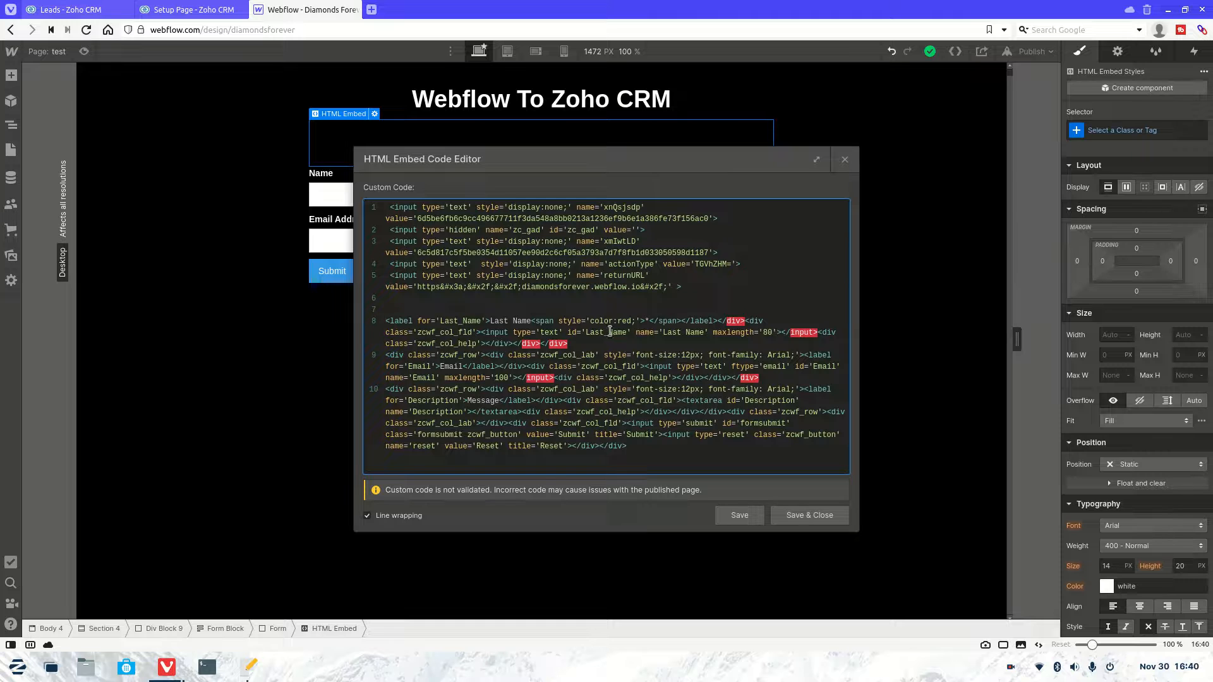
pyautogui.click(716, 321)
pyautogui.press('Return')
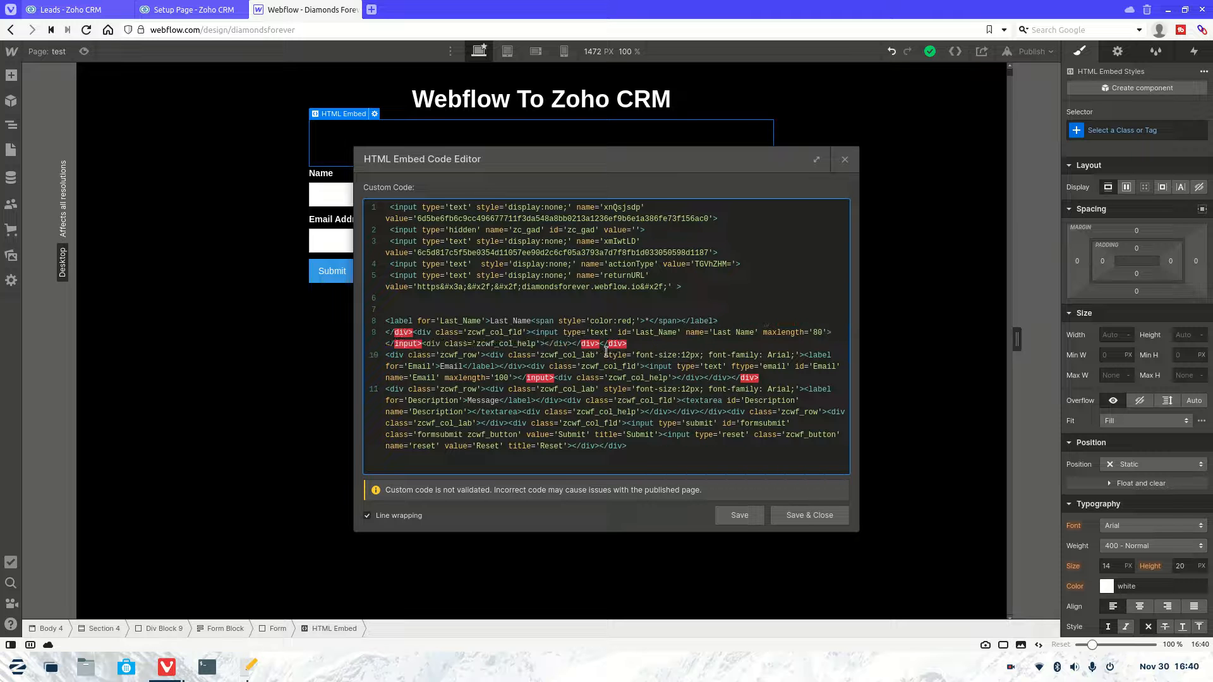
pyautogui.moveTo(647, 346); pyautogui.dragTo(649, 348)
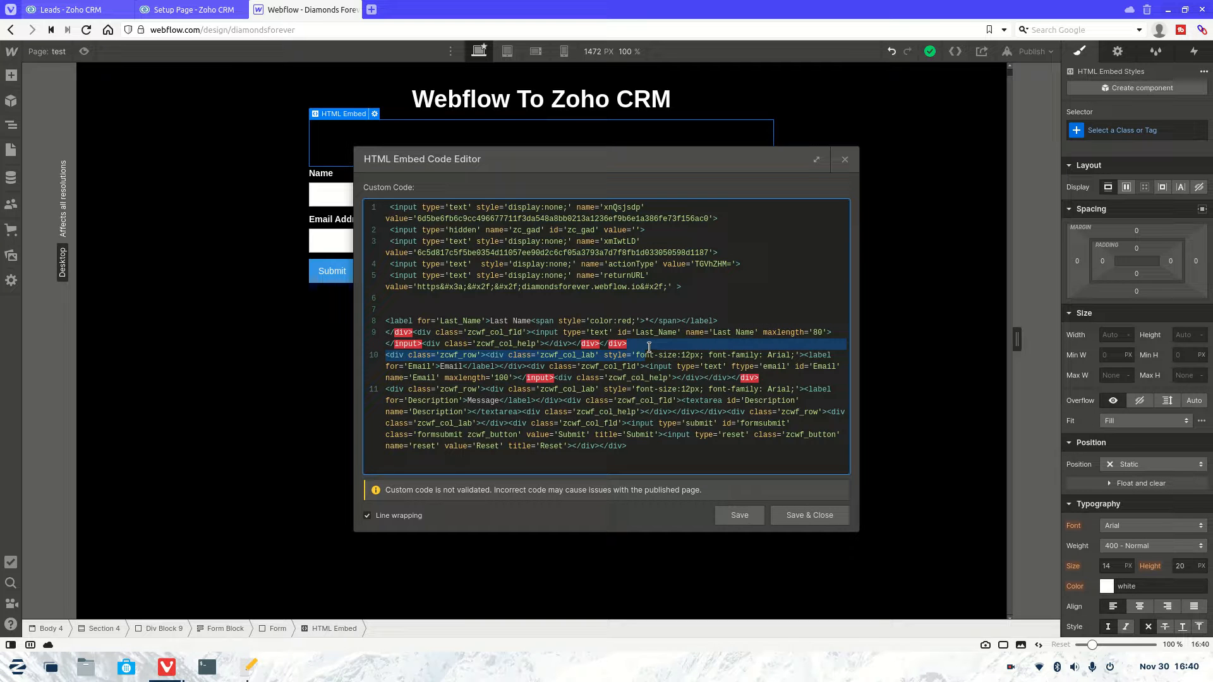
pyautogui.click(649, 347)
pyautogui.press('Return')
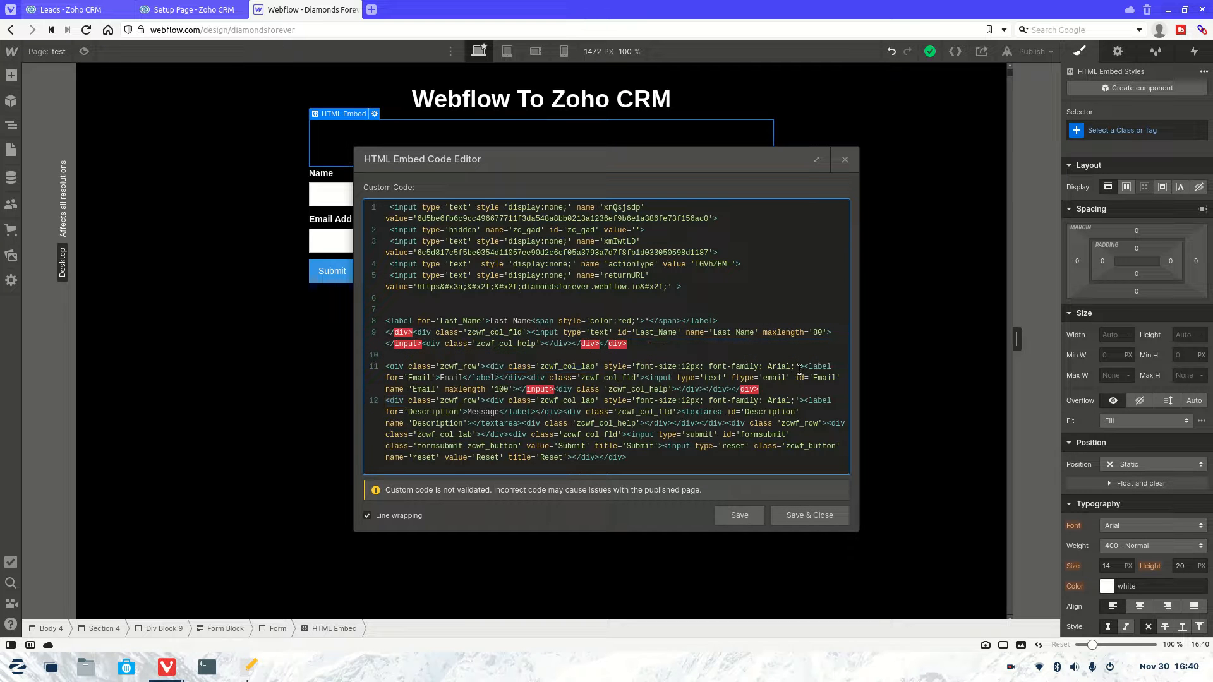
# Step: Remove the wrapper divs before the Email label and move the Email input onto its own line
pyautogui.moveTo(802, 368); pyautogui.dragTo(386, 367)
pyautogui.press('BackSpace')
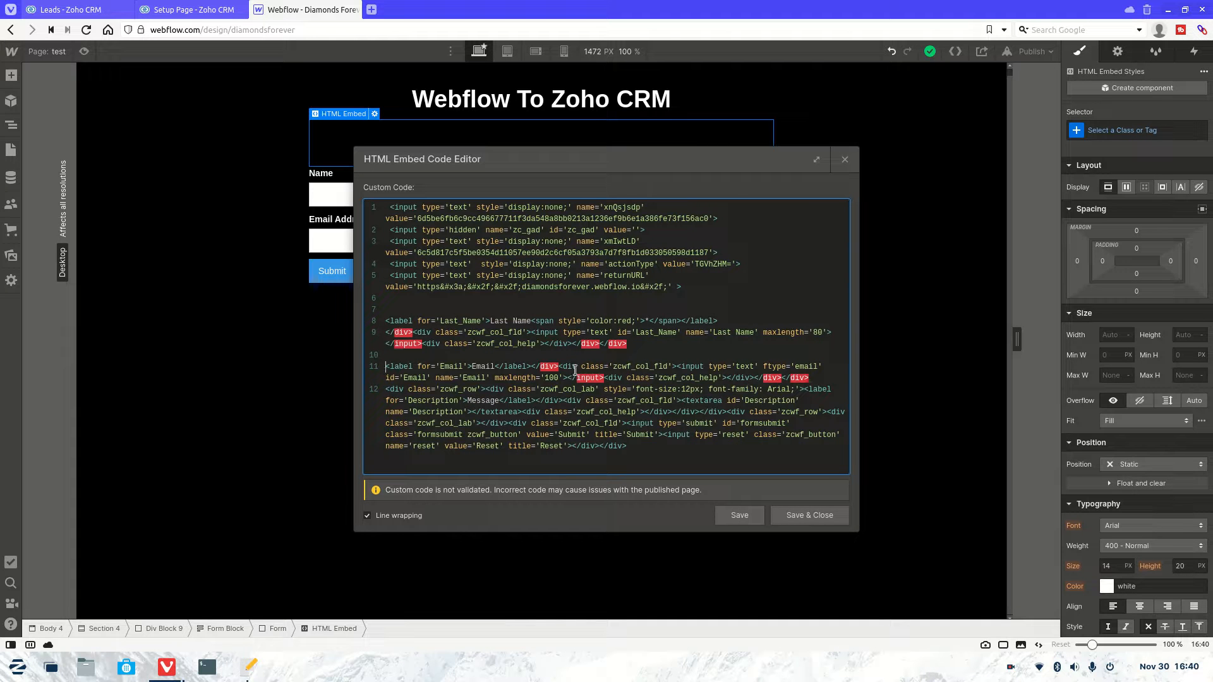
pyautogui.click(677, 367)
pyautogui.press('Return')
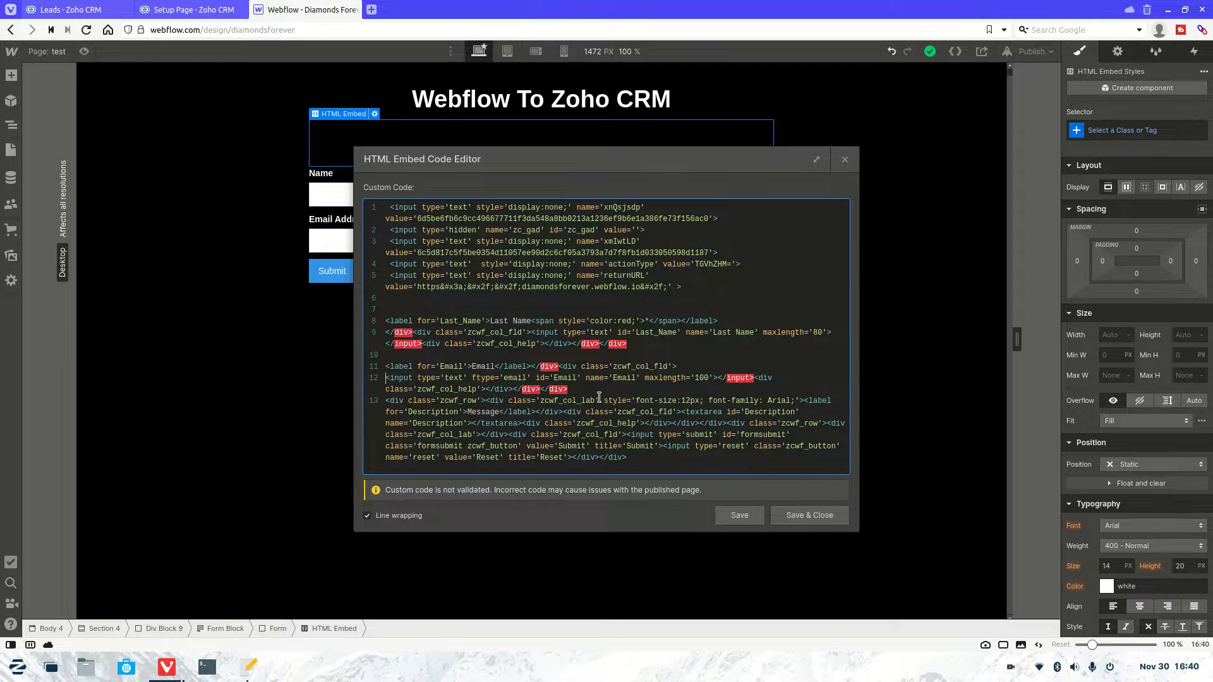
pyautogui.press('Return')
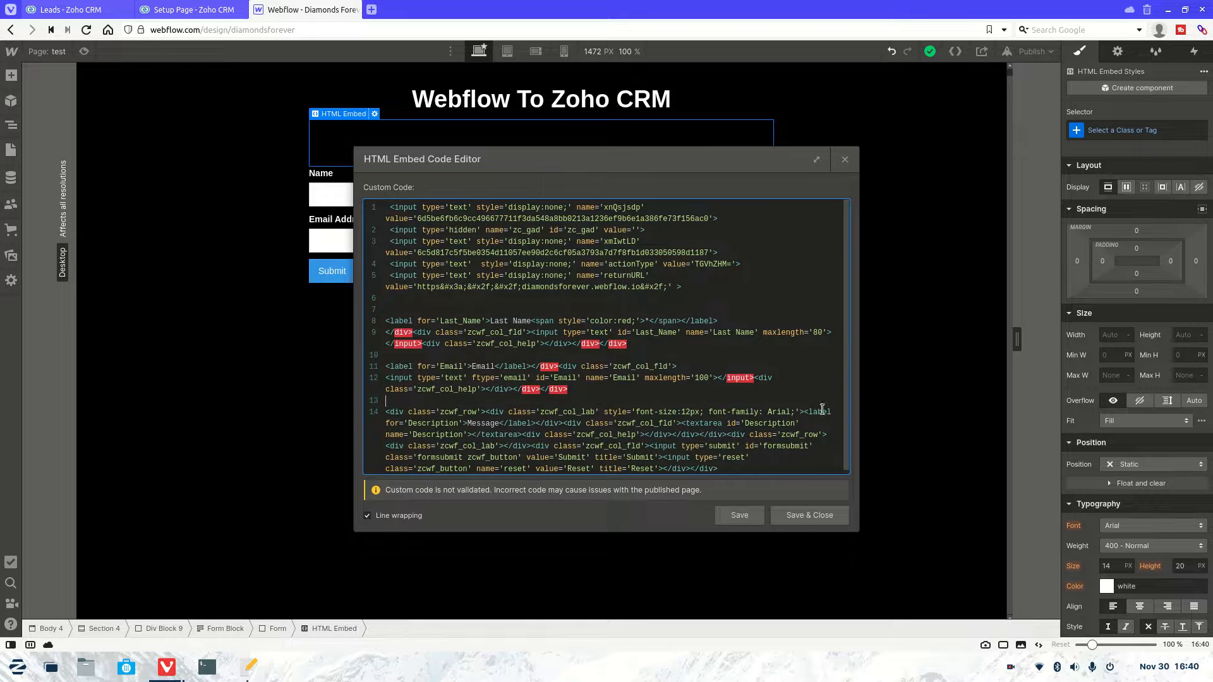
# Step: Strip the wrappers before the Description label and textarea, putting the textarea on its own line
pyautogui.moveTo(804, 410); pyautogui.dragTo(386, 412)
pyautogui.press('BackSpace')
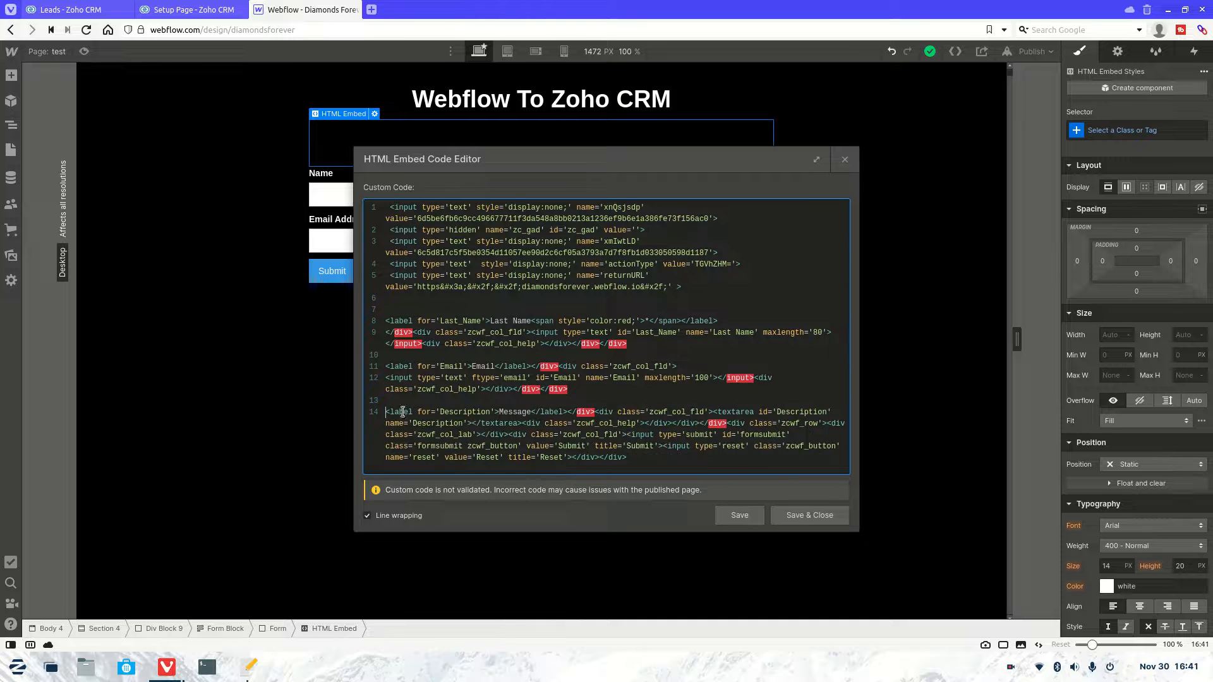
pyautogui.click(567, 412)
pyautogui.press('Return')
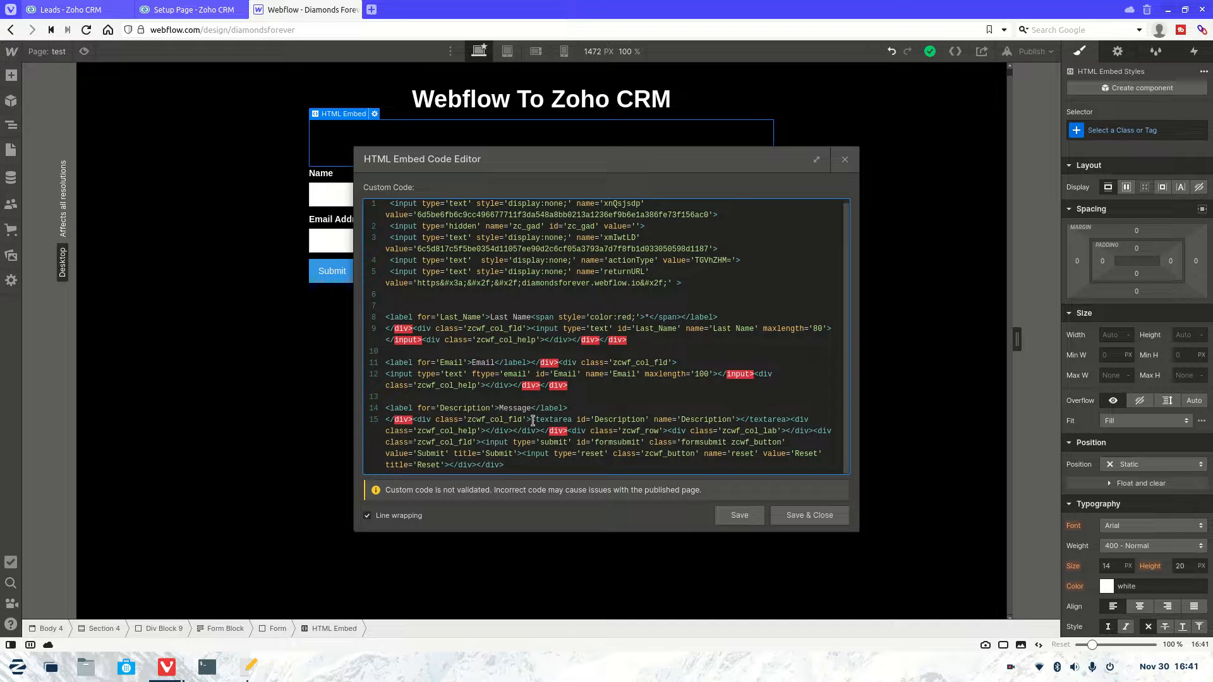
pyautogui.moveTo(532, 420); pyautogui.dragTo(433, 419)
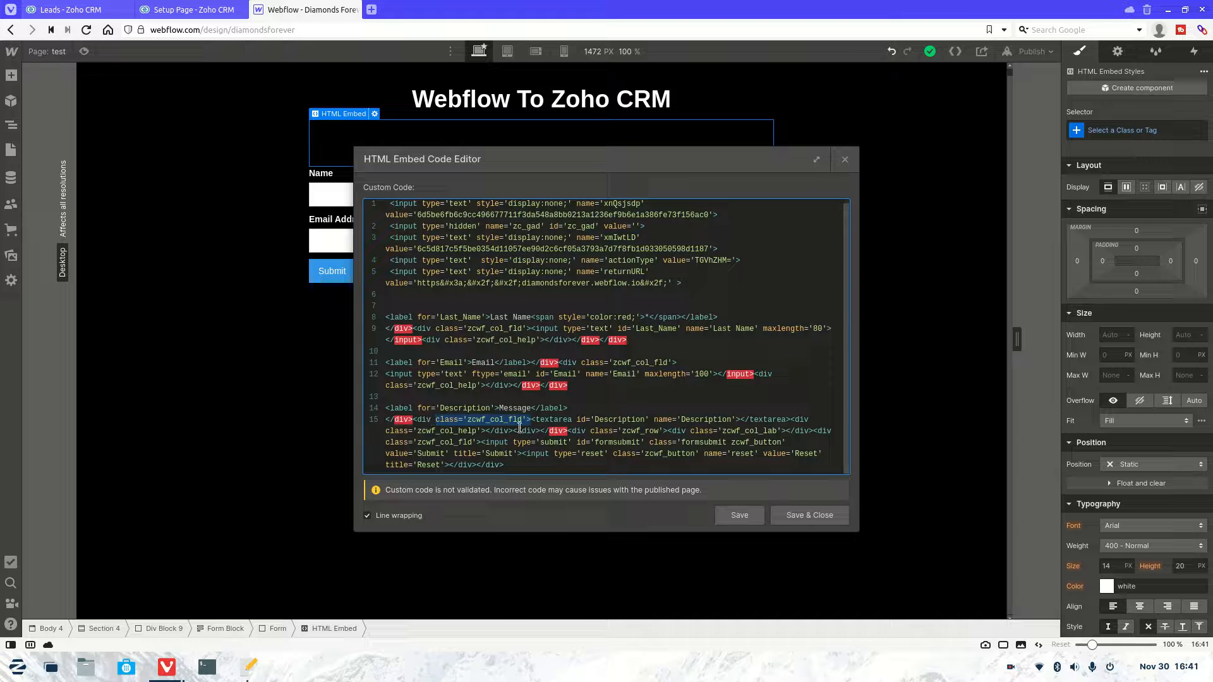
pyautogui.moveTo(525, 422); pyautogui.dragTo(387, 425)
pyautogui.hotkey('ctrl', 'z')
pyautogui.press('BackSpace')
pyautogui.press('BackSpace')
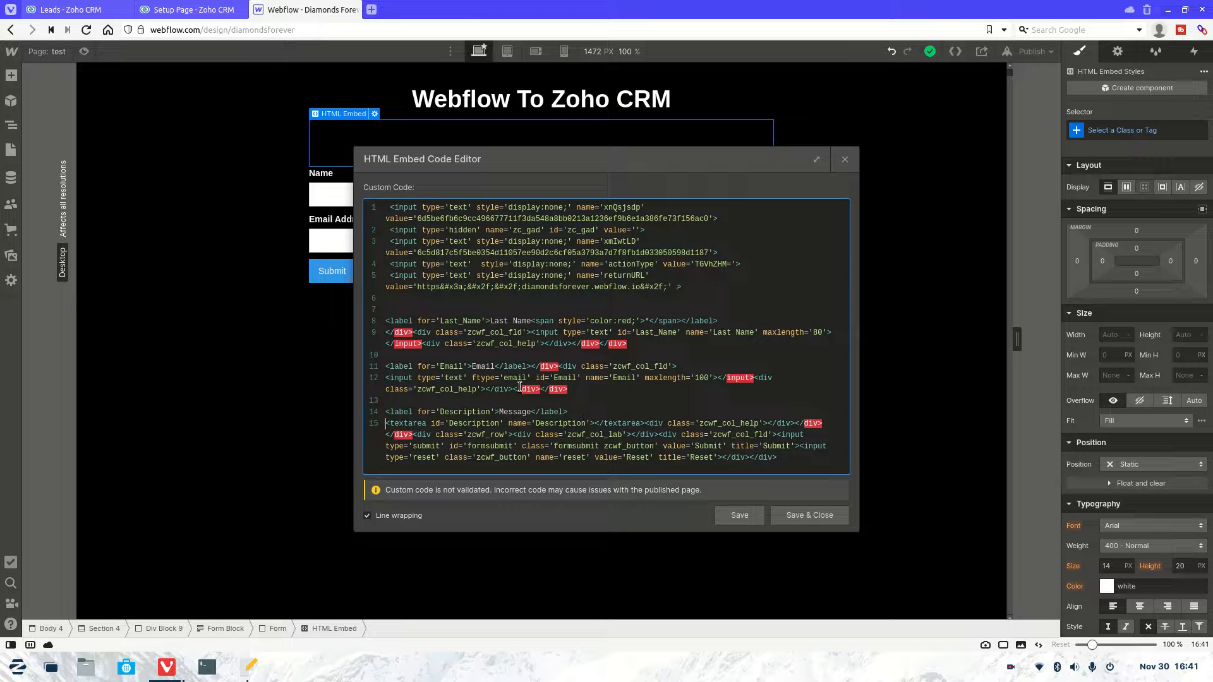
# Step: Delete the zcwf_col_fld container divs before the Email and Last Name inputs
pyautogui.moveTo(676, 366); pyautogui.dragTo(559, 366)
pyautogui.press('BackSpace')
pyautogui.moveTo(529, 332); pyautogui.dragTo(385, 333)
pyautogui.press('BackSpace')
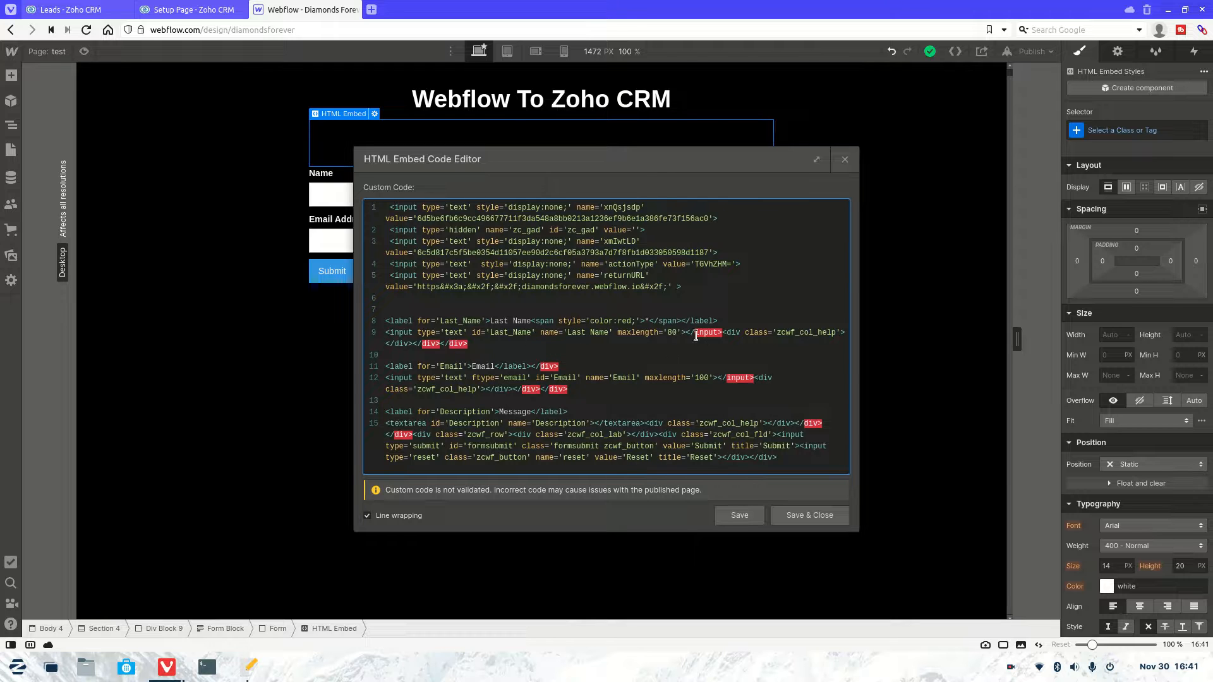
# Step: Delete the leftover closing divs and </input> tags after the Last Name and Email inputs
pyautogui.moveTo(687, 333); pyautogui.dragTo(421, 346)
pyautogui.press('BackSpace')
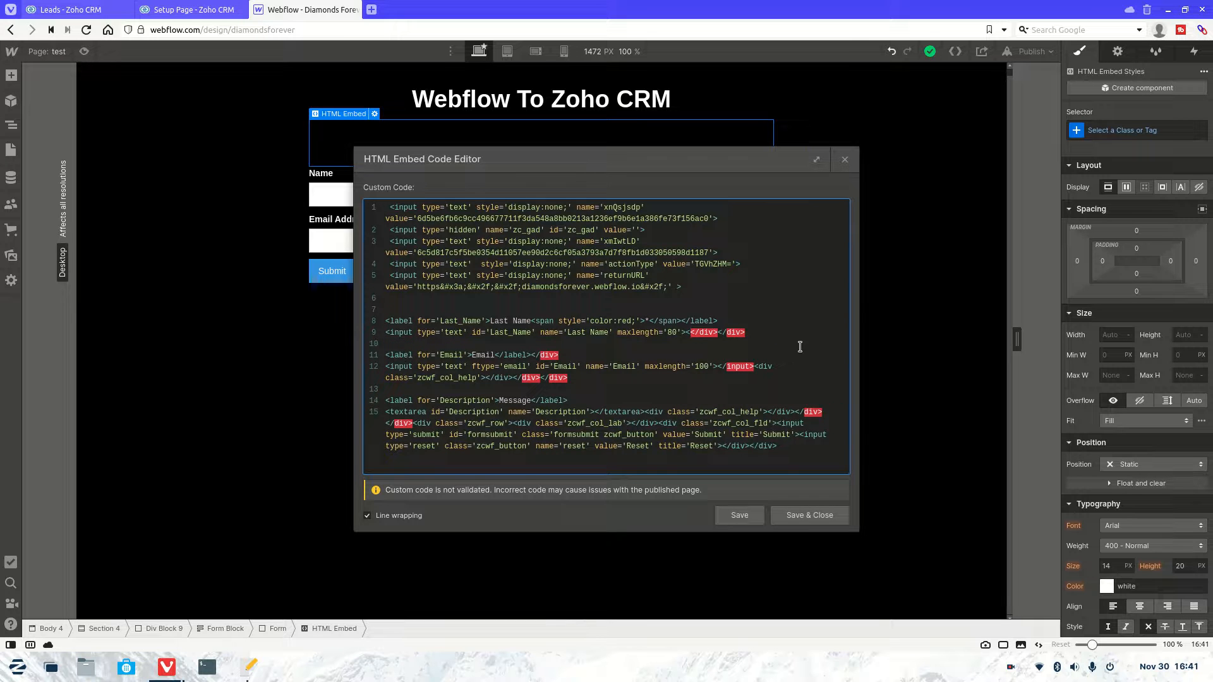
pyautogui.moveTo(743, 335); pyautogui.dragTo(719, 338)
pyautogui.press('BackSpace')
pyautogui.press('BackSpace')
pyautogui.press('BackSpace')
pyautogui.press('BackSpace')
pyautogui.press('BackSpace')
pyautogui.moveTo(590, 383); pyautogui.dragTo(752, 372)
pyautogui.press('BackSpace')
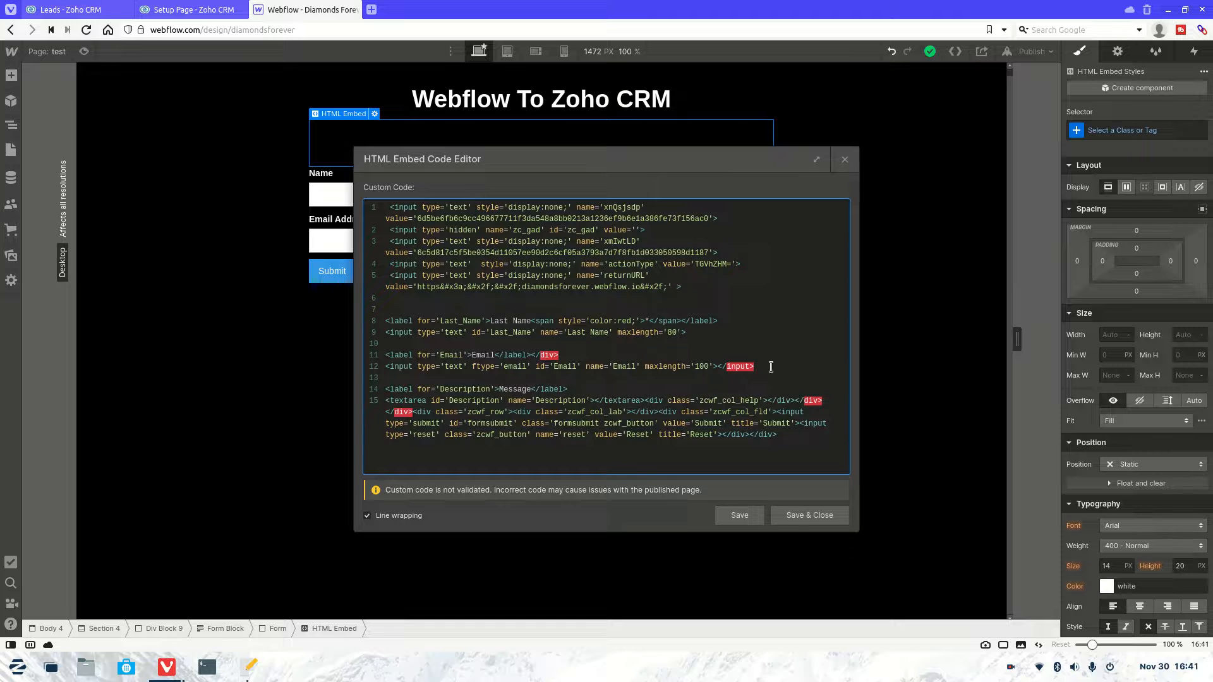
pyautogui.moveTo(753, 371); pyautogui.dragTo(717, 370)
pyautogui.press('BackSpace')
pyautogui.moveTo(567, 356); pyautogui.dragTo(536, 356)
pyautogui.press('BackSpace')
# Step: Remove the Submit and Reset button code and the trailing zcwf_row and column divs
pyautogui.moveTo(792, 435); pyautogui.dragTo(362, 433)
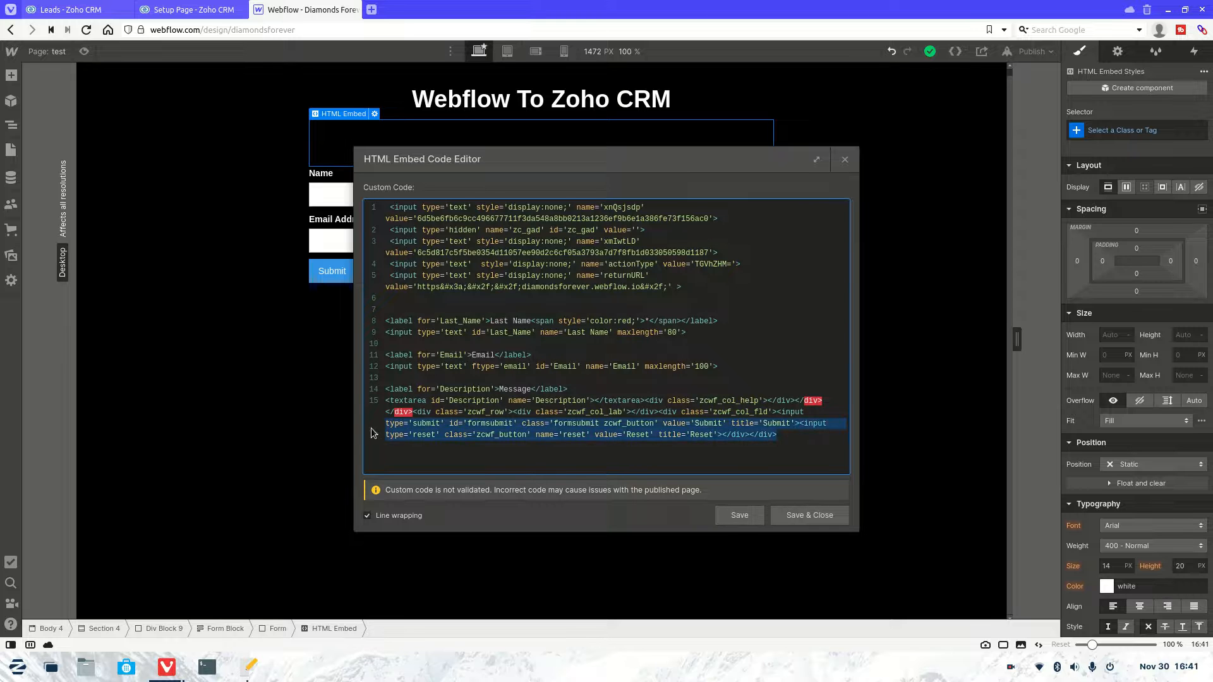
pyautogui.press('BackSpace')
pyautogui.moveTo(816, 414); pyautogui.dragTo(517, 414)
pyautogui.press('BackSpace')
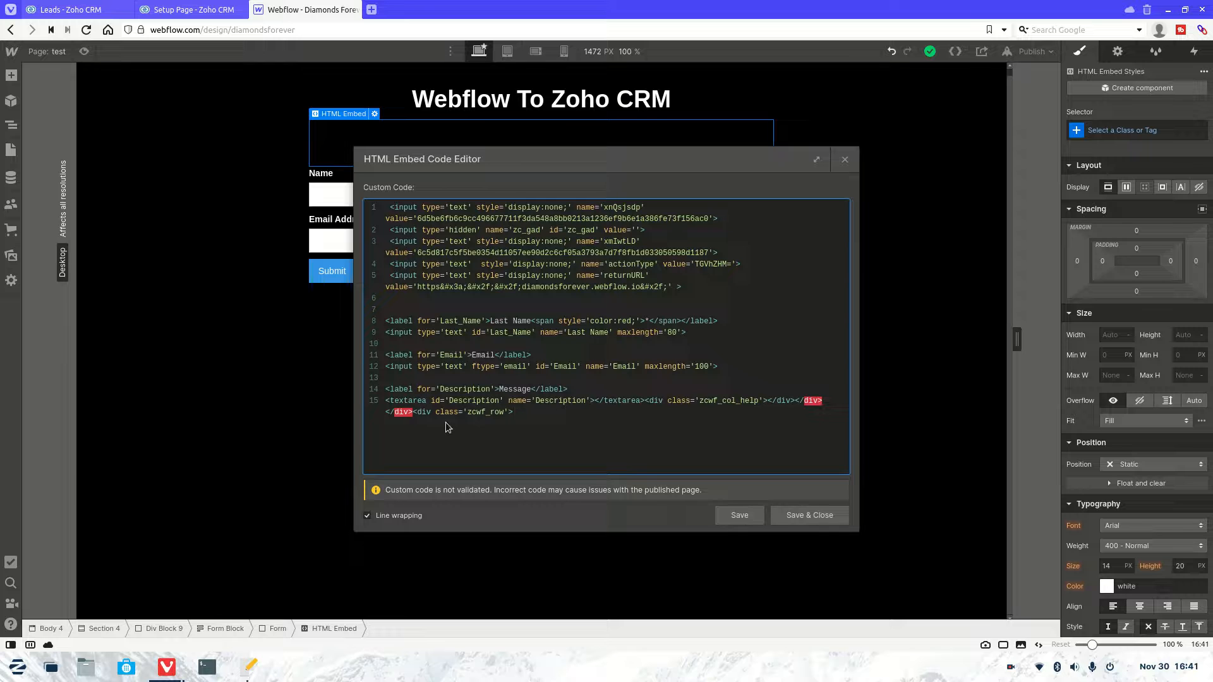
pyautogui.moveTo(515, 412); pyautogui.dragTo(833, 396)
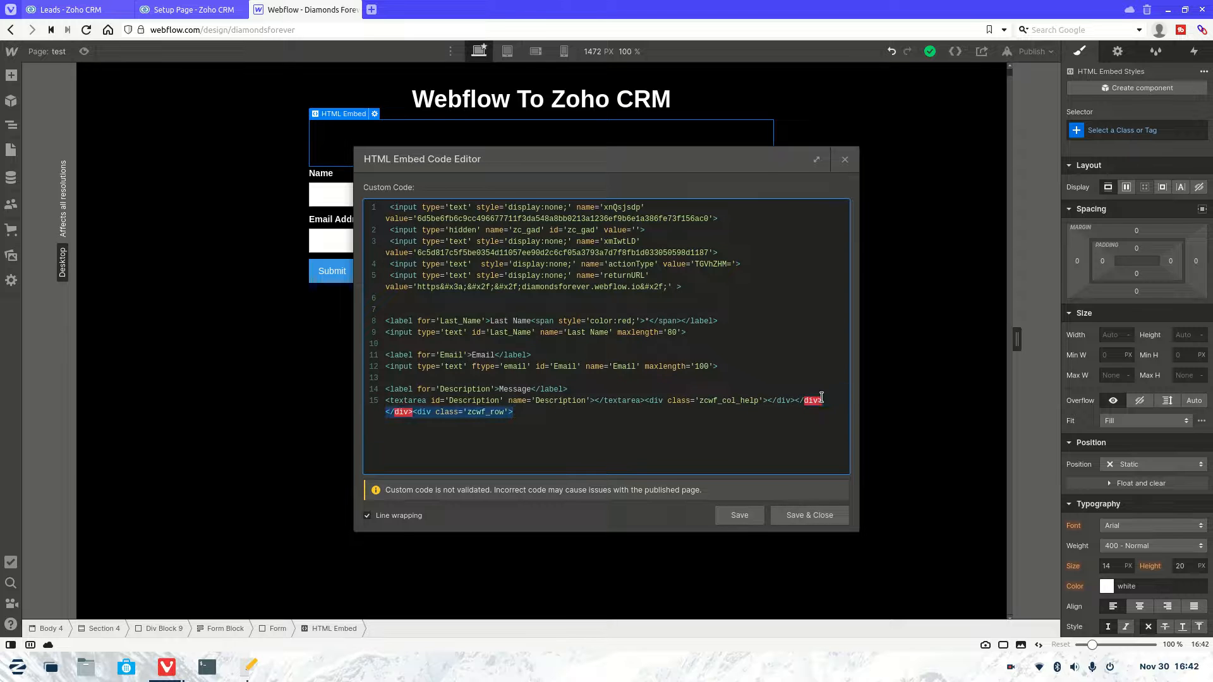
pyautogui.press('BackSpace')
pyautogui.press('BackSpace')
pyautogui.press('BackSpace')
pyautogui.press('BackSpace')
pyautogui.press('BackSpace')
pyautogui.press('BackSpace')
pyautogui.press('BackSpace')
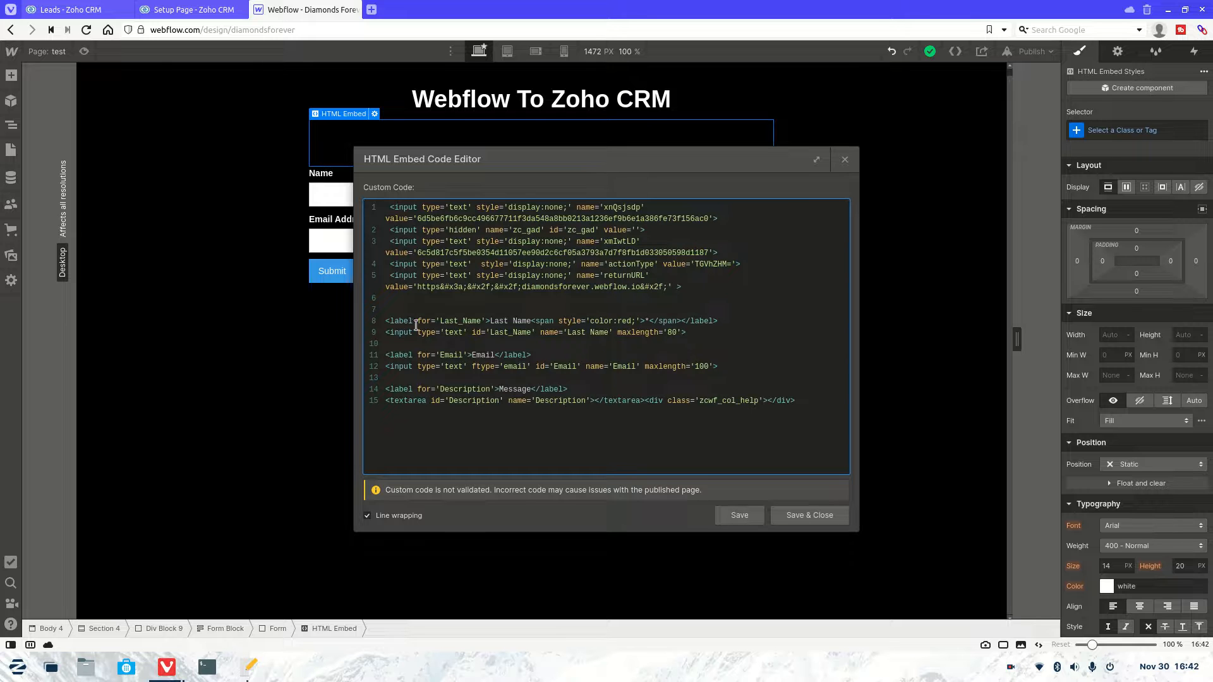
# Step: Review the Last Name, Email and Message label and input lines in the embed code
pyautogui.moveTo(722, 321); pyautogui.dragTo(379, 324)
pyautogui.moveTo(700, 335); pyautogui.dragTo(383, 335)
pyautogui.moveTo(532, 355); pyautogui.dragTo(354, 357)
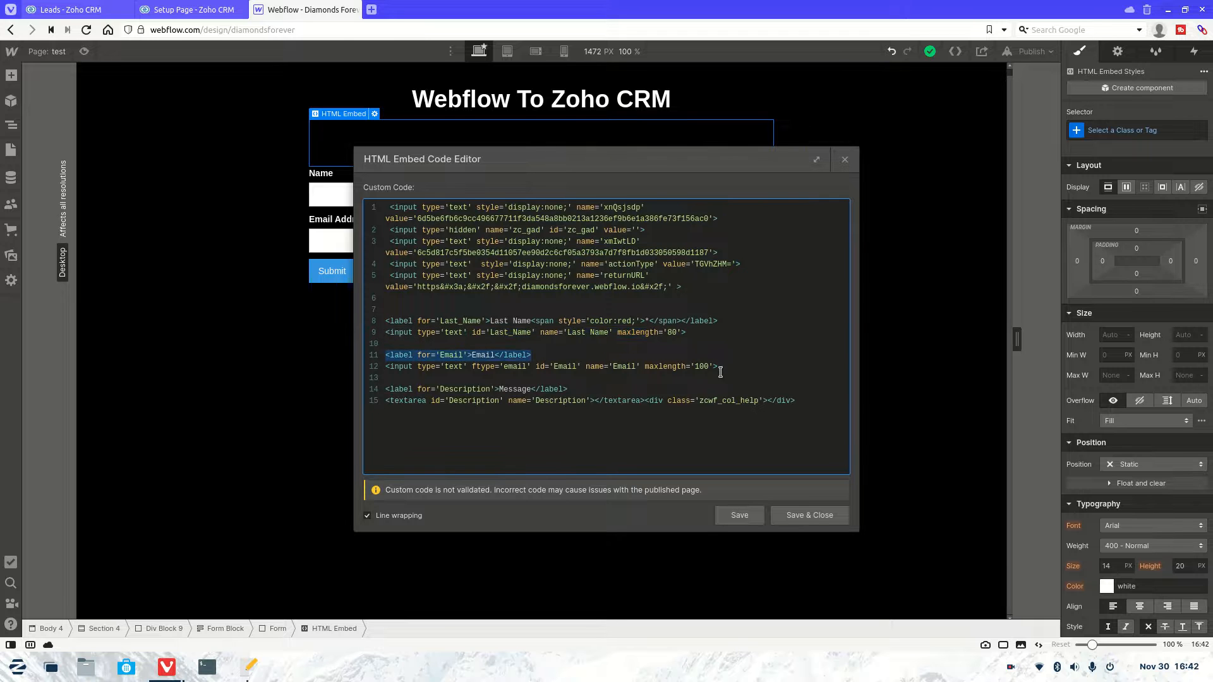
pyautogui.moveTo(721, 366); pyautogui.dragTo(330, 361)
pyautogui.click(564, 389)
pyautogui.moveTo(564, 389); pyautogui.dragTo(382, 390)
pyautogui.click(799, 403)
pyautogui.moveTo(799, 403); pyautogui.dragTo(440, 400)
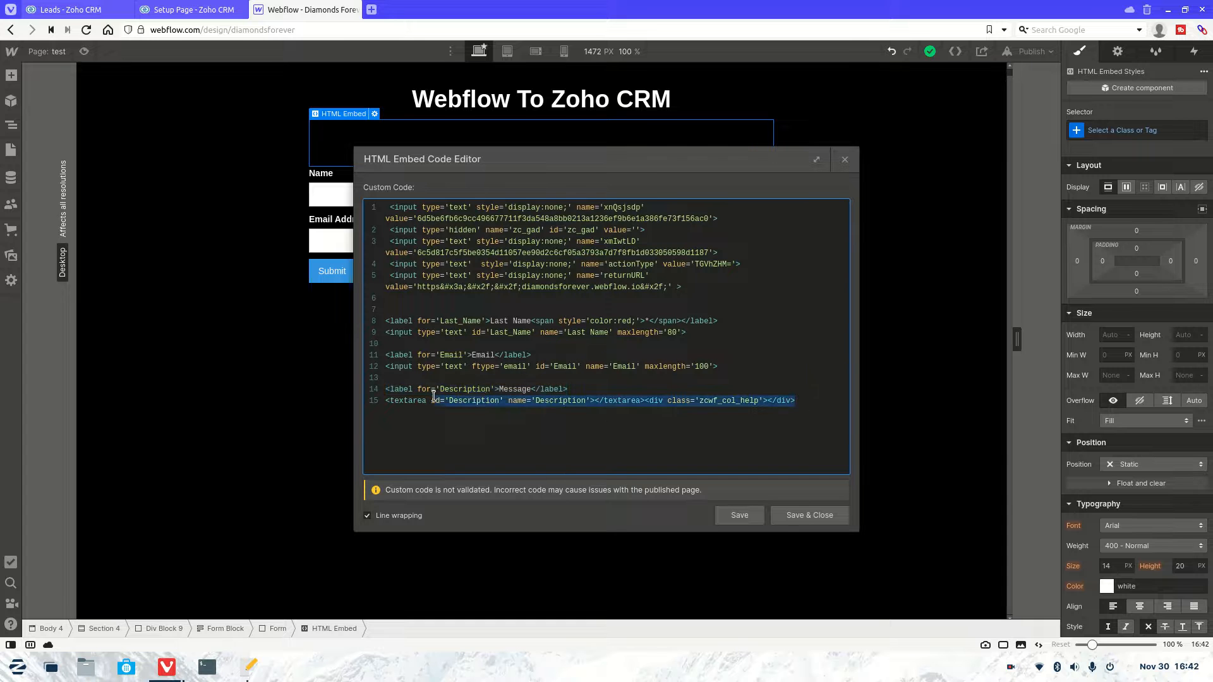
pyautogui.click(619, 388)
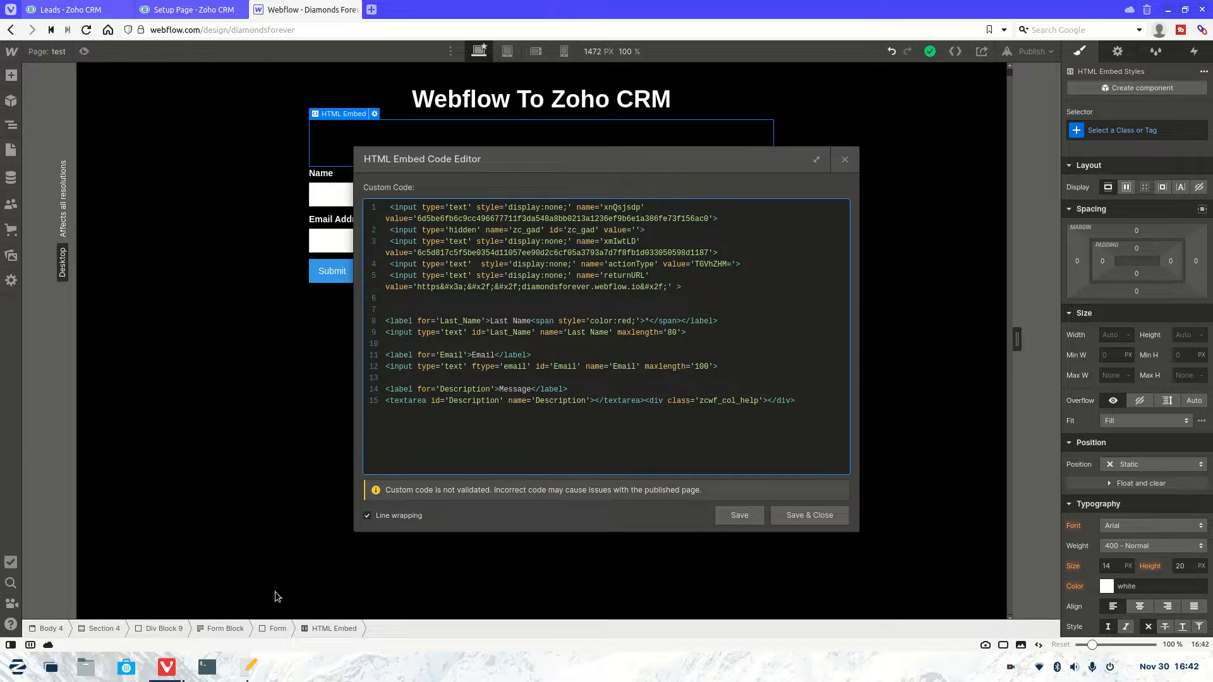
# Step: Delete the zcwf_col_help div so line 15 ends with the closing </textarea> tag
pyautogui.moveTo(797, 402); pyautogui.dragTo(645, 404)
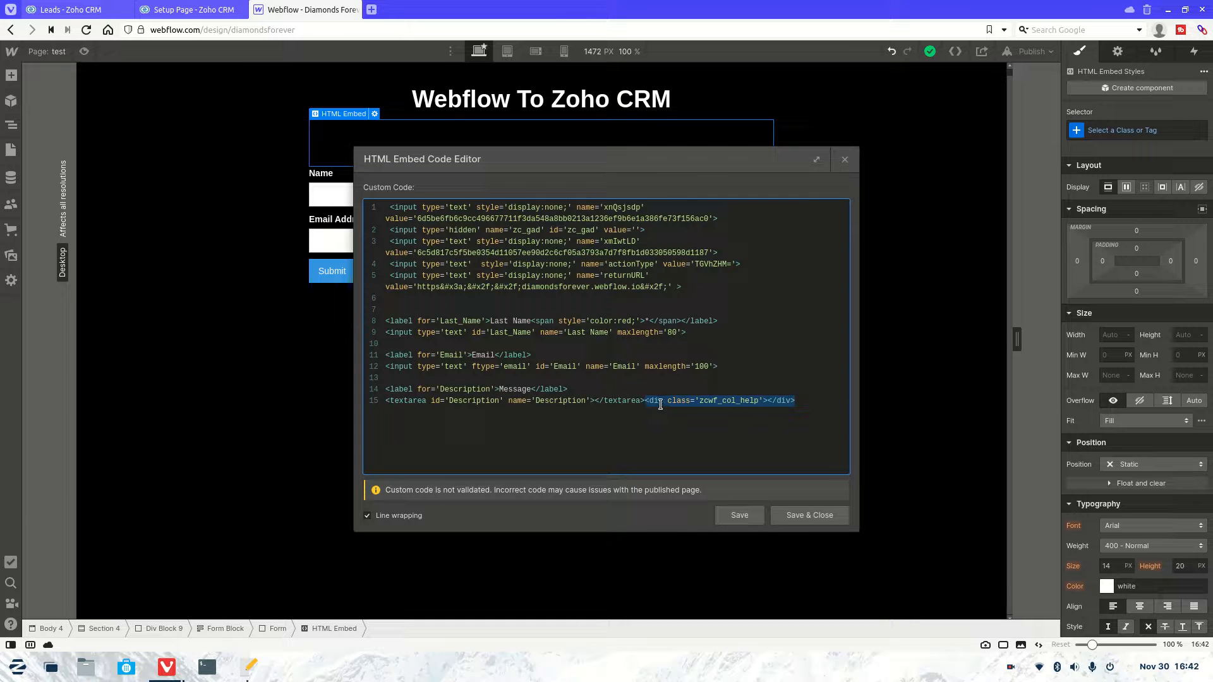
pyautogui.press('Delete')
pyautogui.moveTo(250, 671)
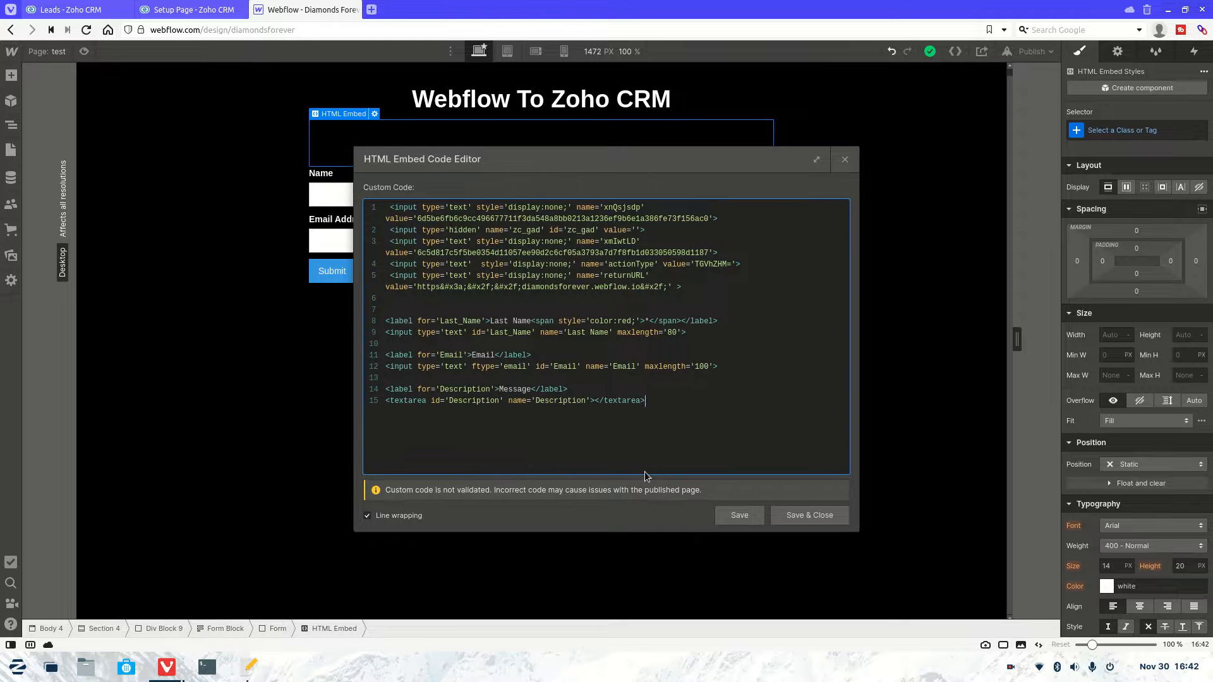
pyautogui.hotkey('ctrl', 'z')
pyautogui.click(787, 403)
pyautogui.moveTo(764, 403); pyautogui.dragTo(673, 405)
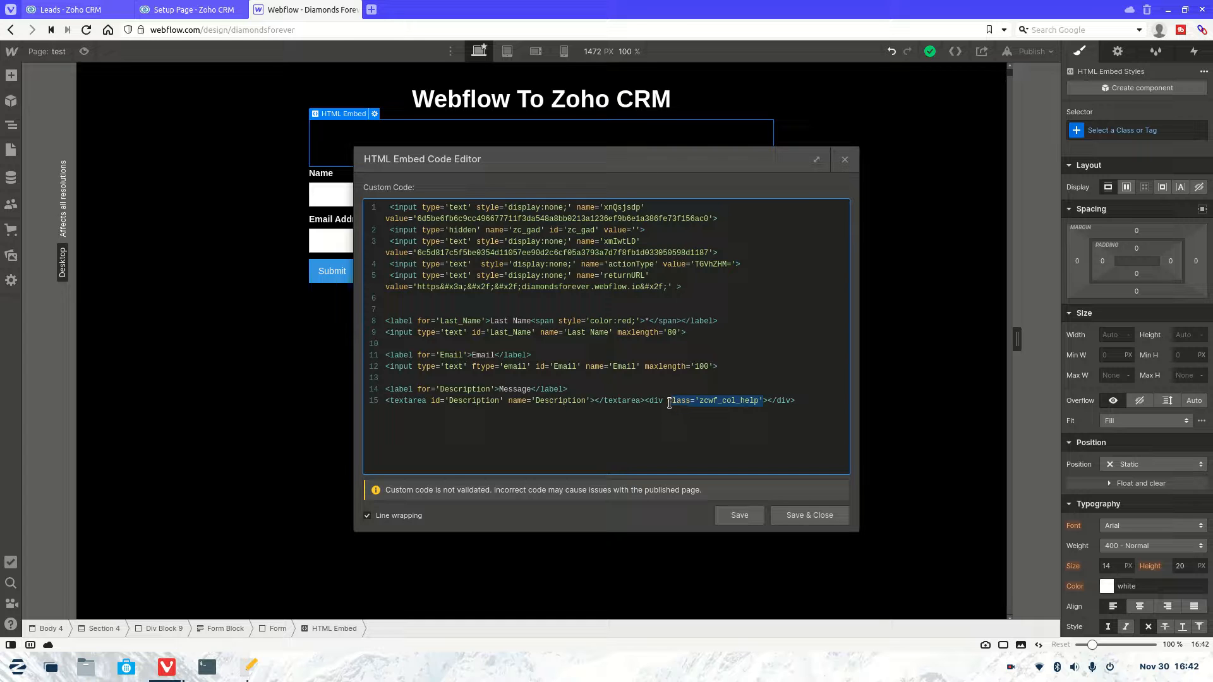
pyautogui.moveTo(799, 399); pyautogui.dragTo(649, 401)
pyautogui.press('BackSpace')
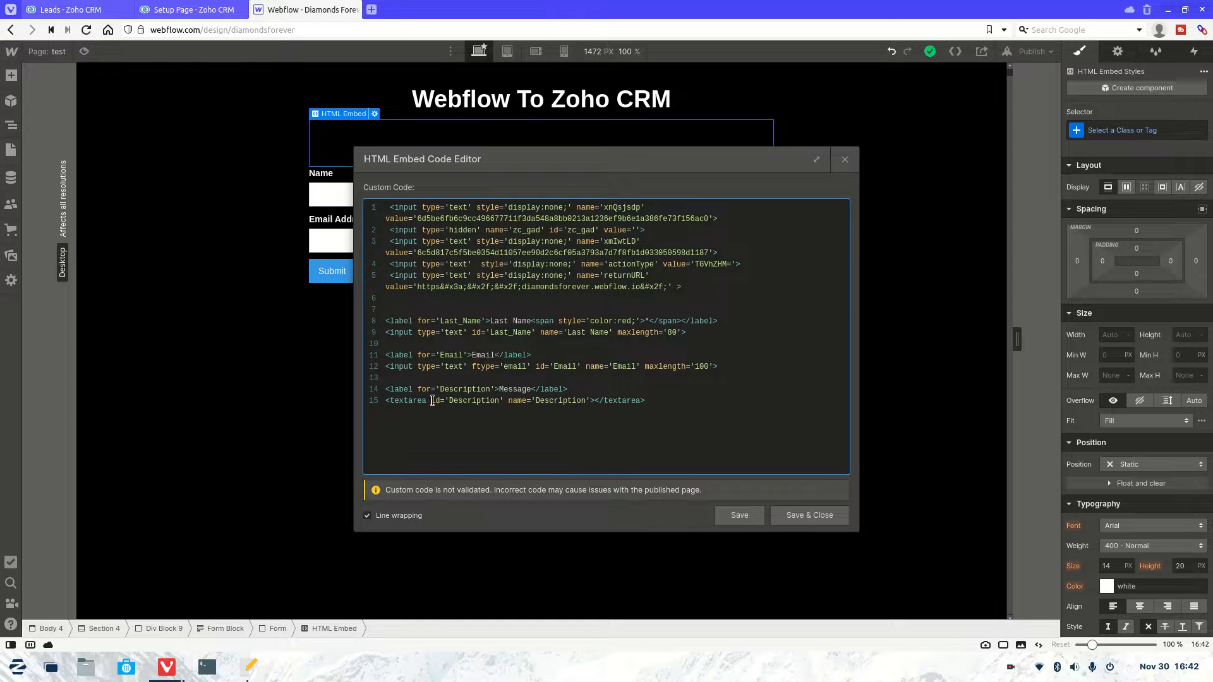
# Step: Set the Message textarea's class to w-input, using the class name copied from the gedit notes
pyautogui.write("class='zcwf_col_help'")
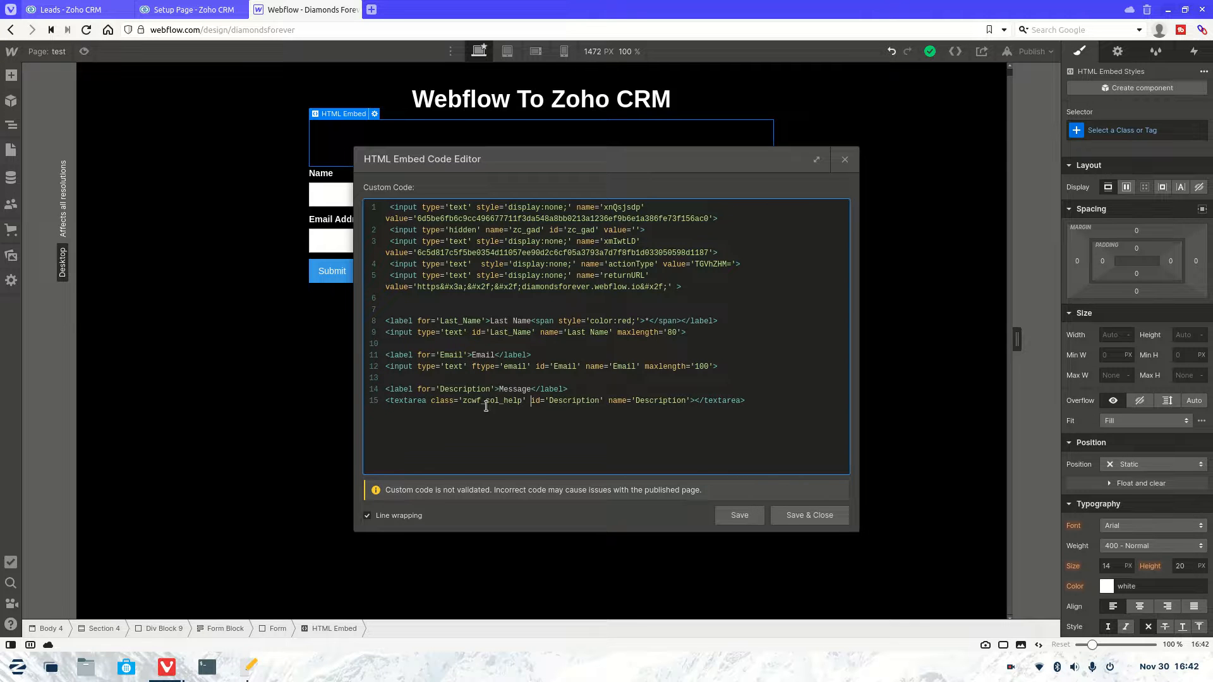
pyautogui.click(256, 663)
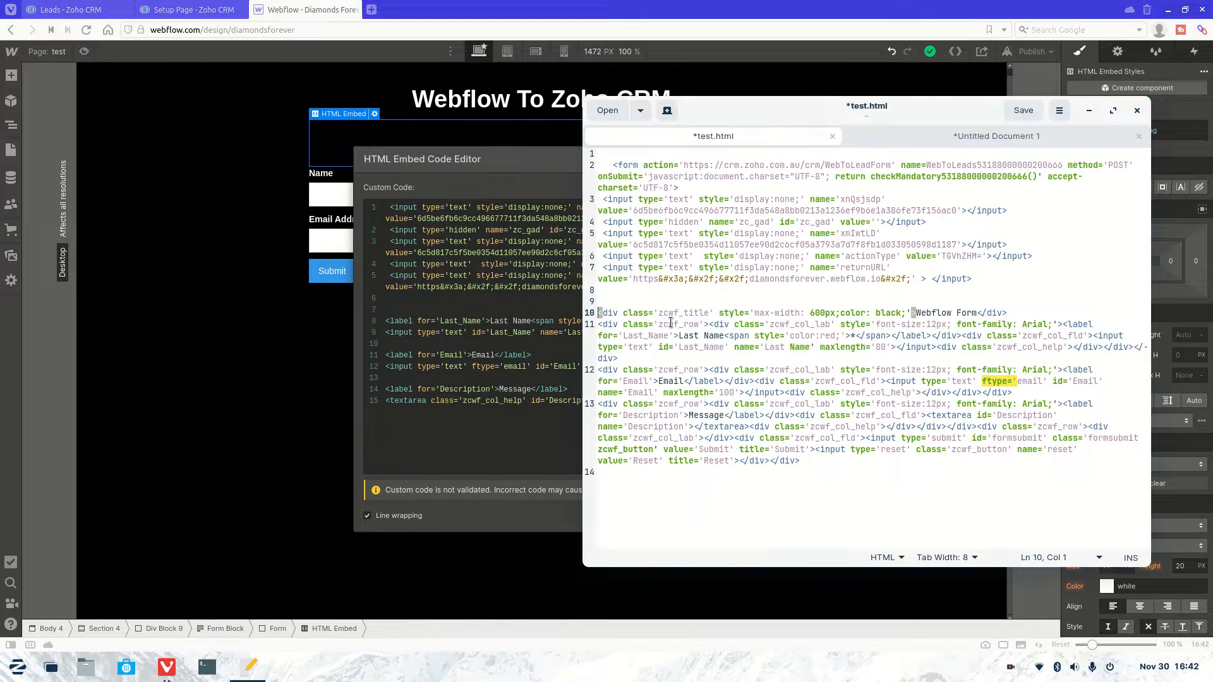
pyautogui.click(908, 138)
pyautogui.moveTo(643, 160); pyautogui.dragTo(592, 155)
pyautogui.hotkey('ctrl', 'c')
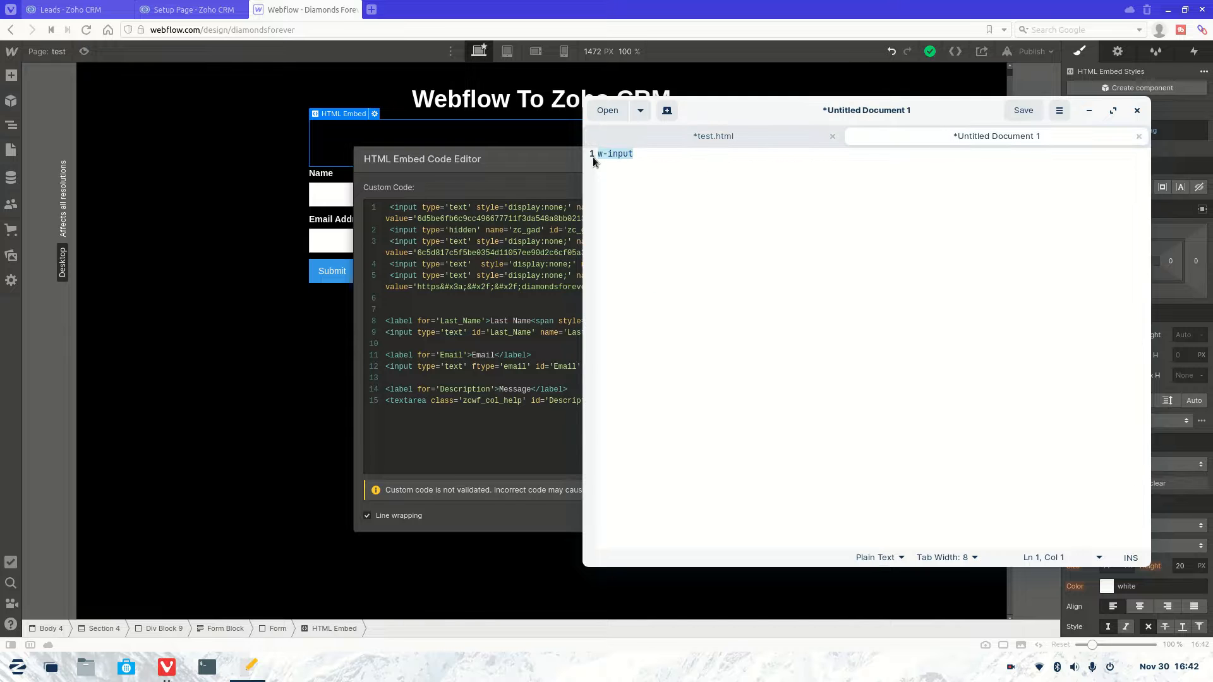
pyautogui.click(477, 393)
pyautogui.moveTo(520, 401); pyautogui.dragTo(481, 401)
pyautogui.press('BackSpace')
pyautogui.press('BackSpace')
pyautogui.press('BackSpace')
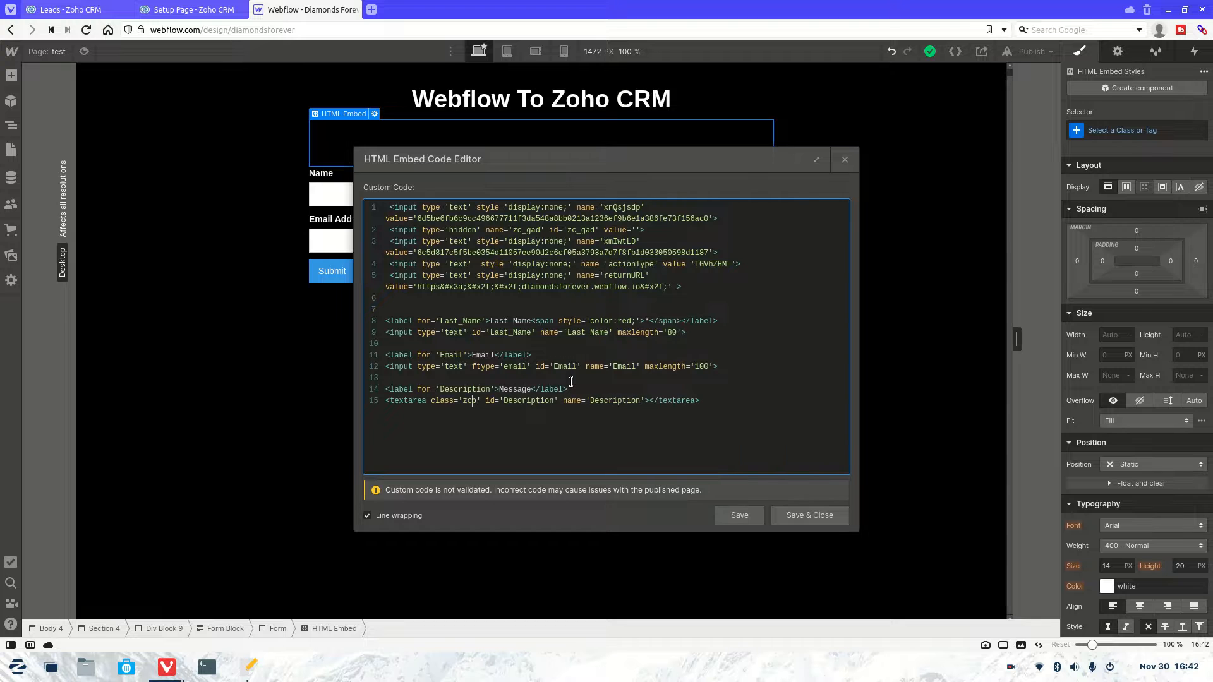
pyautogui.press('BackSpace')
pyautogui.press('BackSpace')
pyautogui.press('BackSpace')
pyautogui.hotkey('ctrl', 'v')
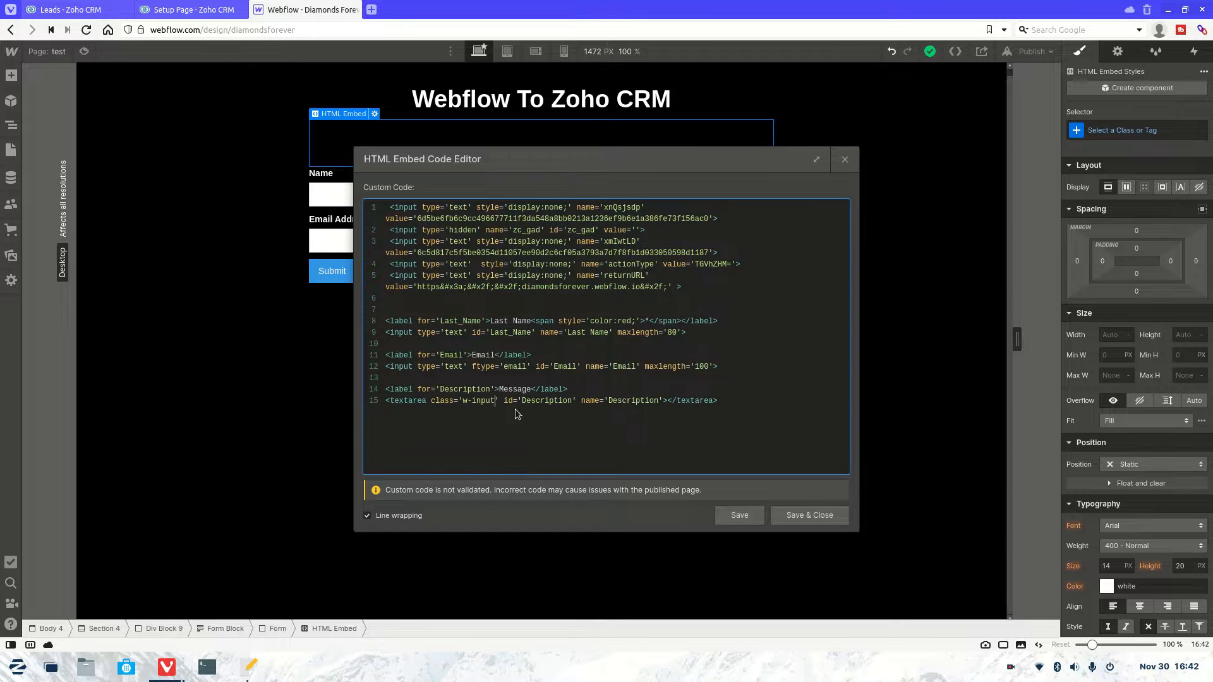
# Step: Add class='w-input' to the Email and Last_Name inputs and save the embed
pyautogui.moveTo(498, 400); pyautogui.dragTo(430, 405)
pyautogui.hotkey('ctrl', 'c')
pyautogui.click(418, 367)
pyautogui.hotkey('ctrl', 'v')
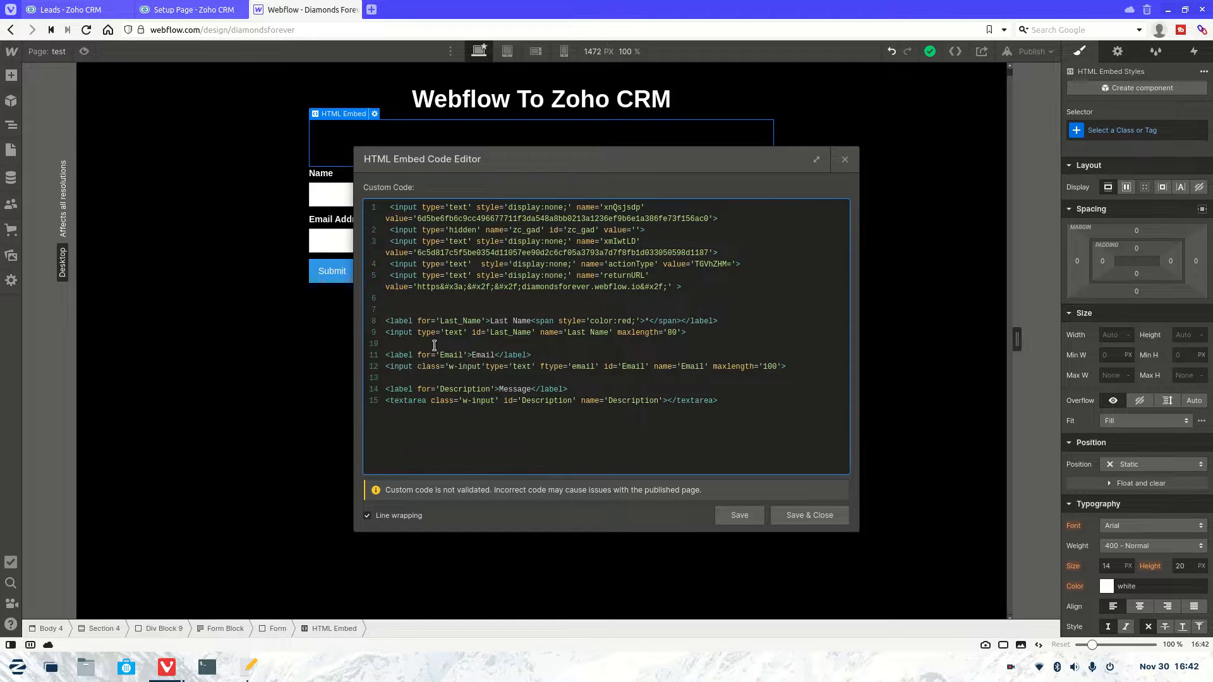
pyautogui.click(418, 333)
pyautogui.hotkey('ctrl', 'v')
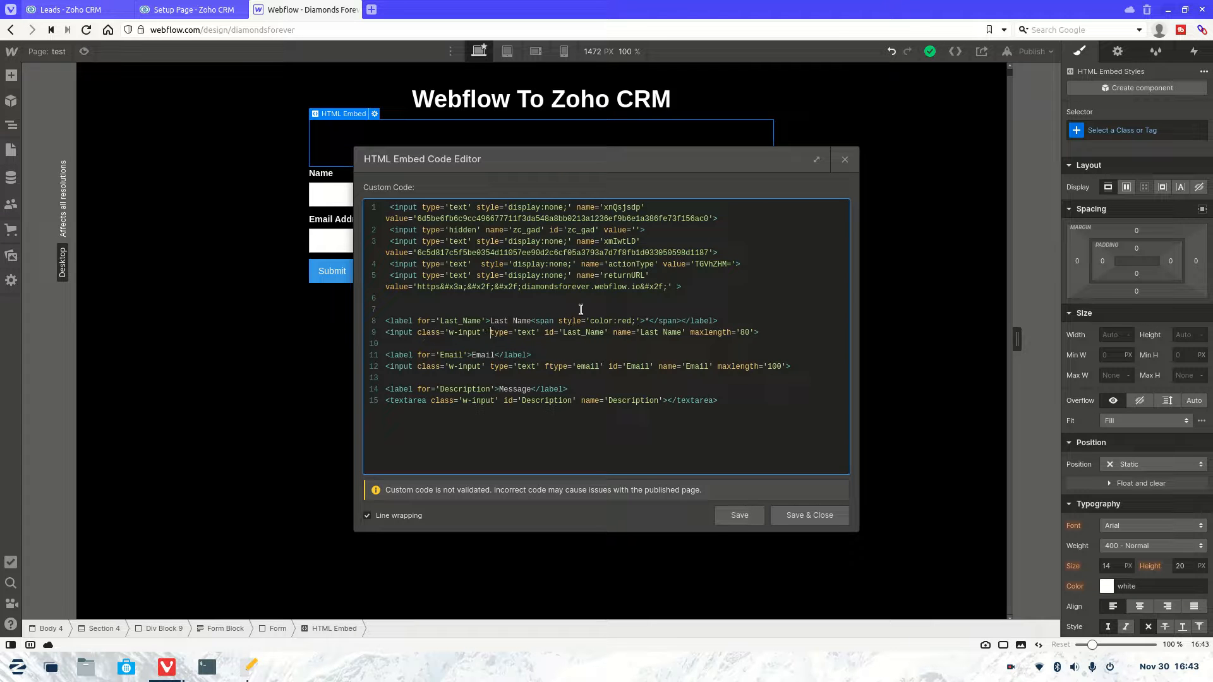
pyautogui.click(787, 513)
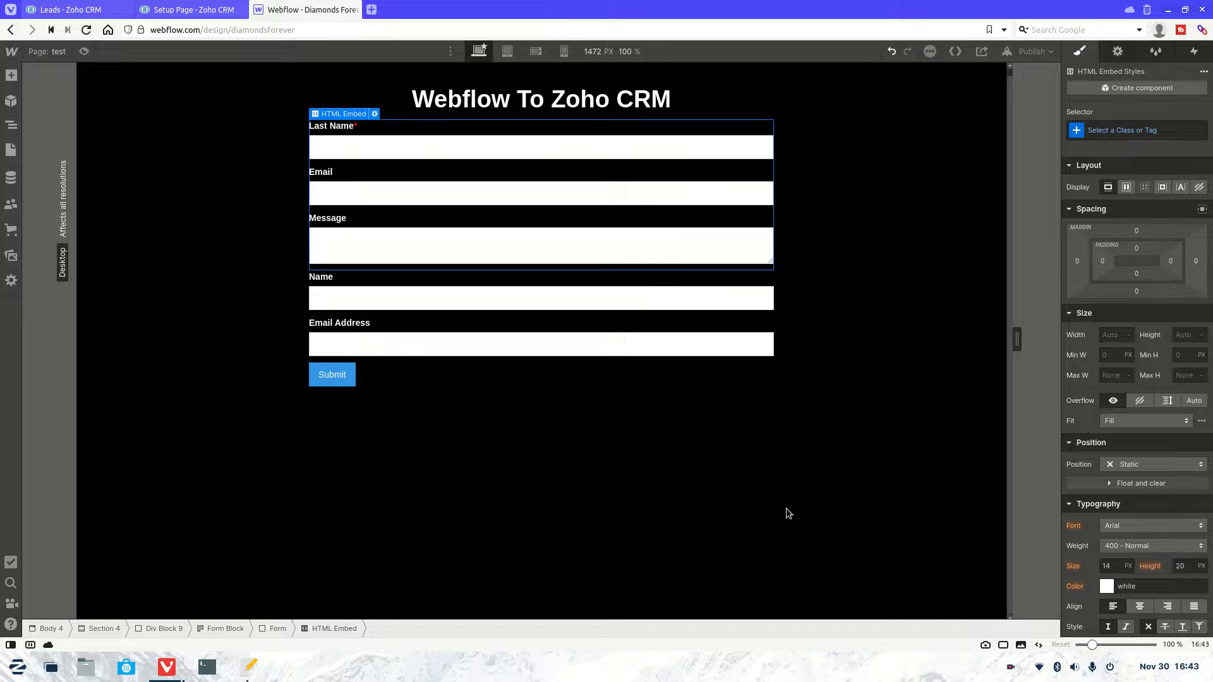
# Step: Delete the default Name and Email Address labels and text fields from the form
pyautogui.click(458, 306)
pyautogui.press('Delete')
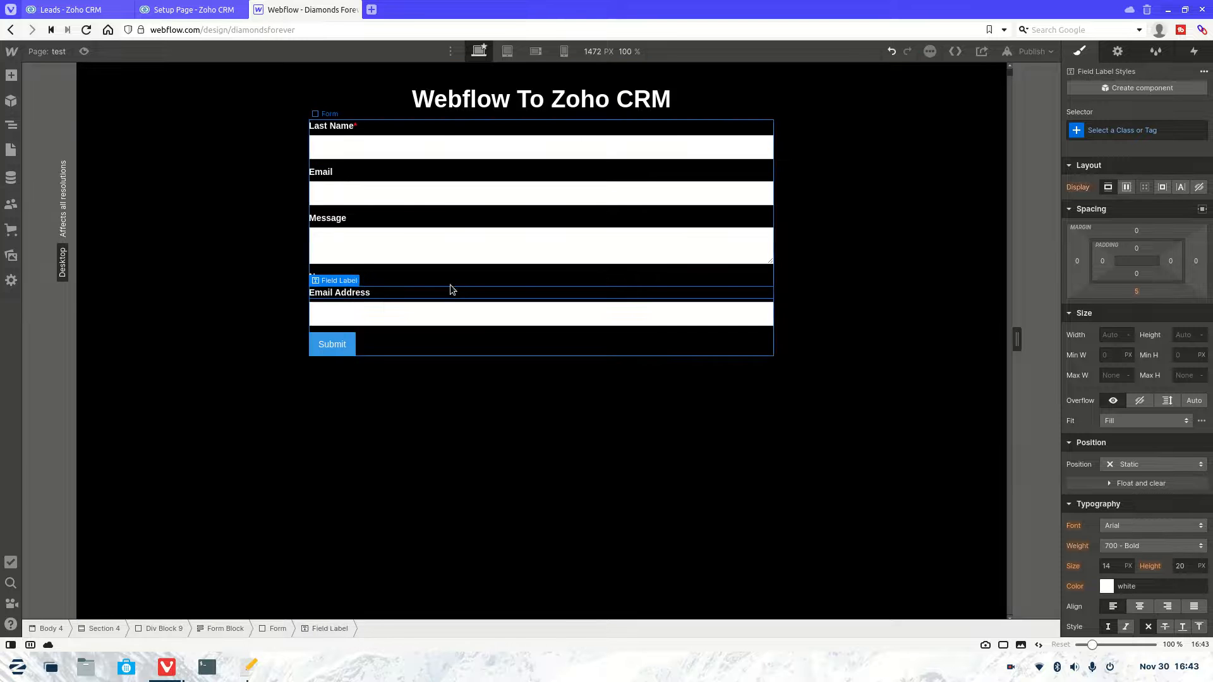
pyautogui.click(446, 276)
pyautogui.press('Delete')
pyautogui.click(446, 281)
pyautogui.press('Delete')
pyautogui.click(445, 281)
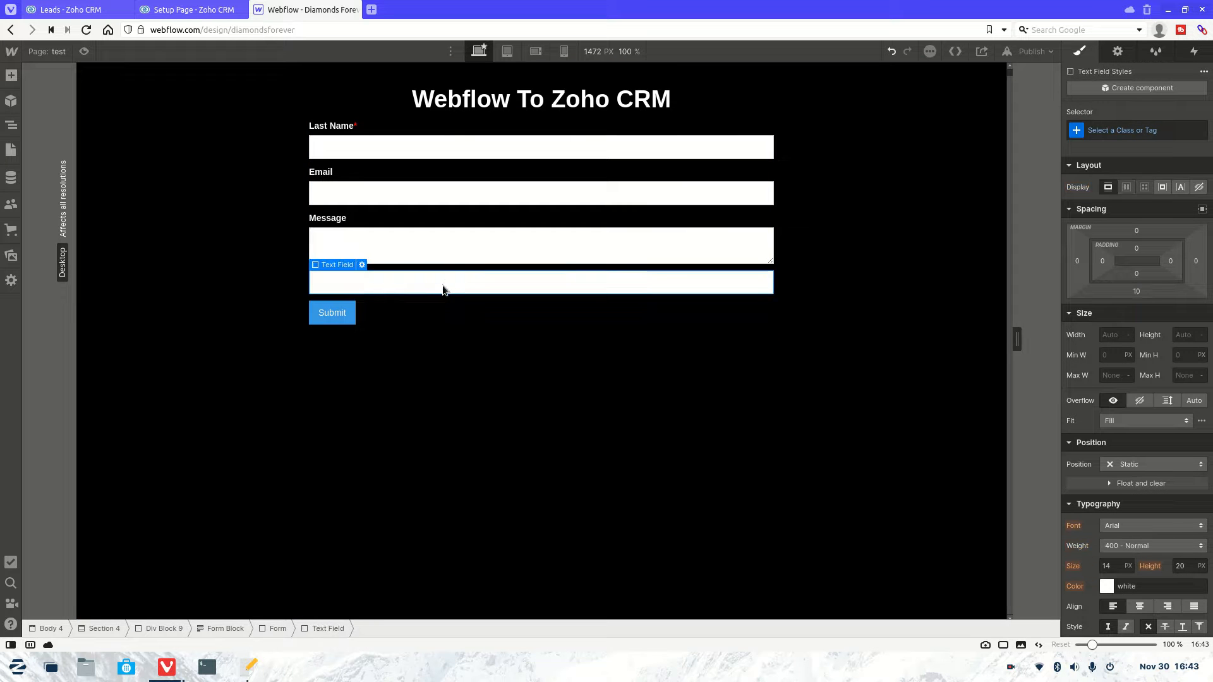
pyautogui.press('Delete')
# Step: Select the HTML embed holding the new fields and bring the gedit notes forward
pyautogui.click(376, 307)
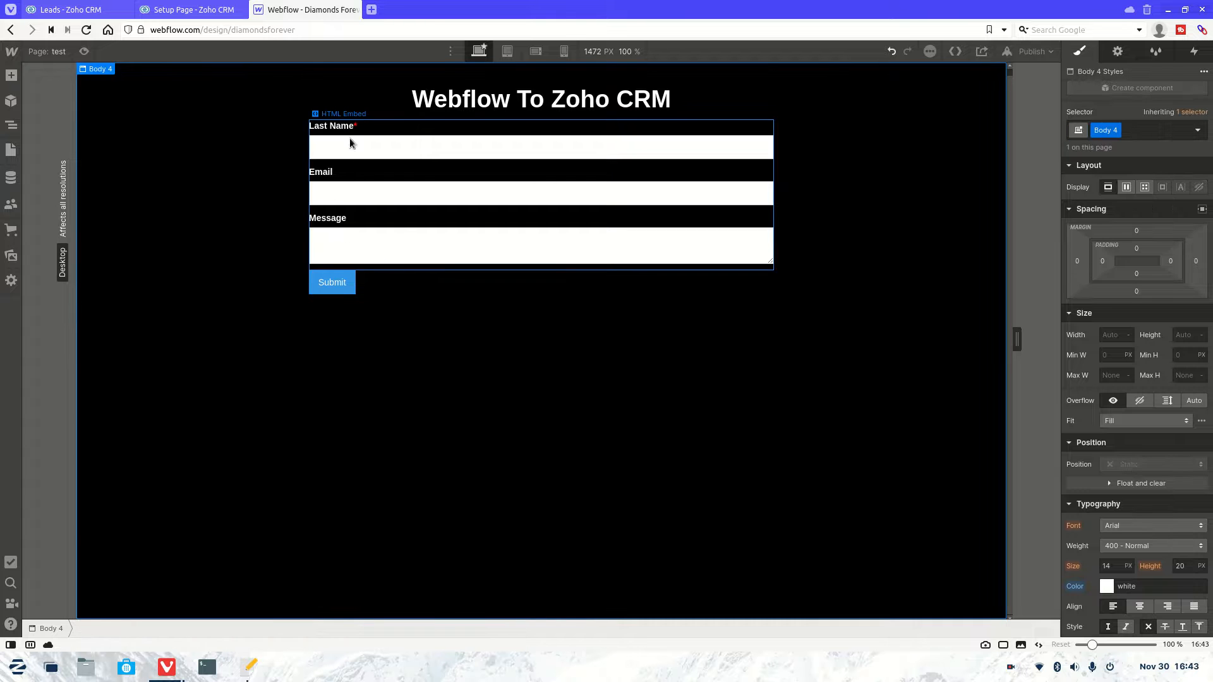
pyautogui.click(432, 221)
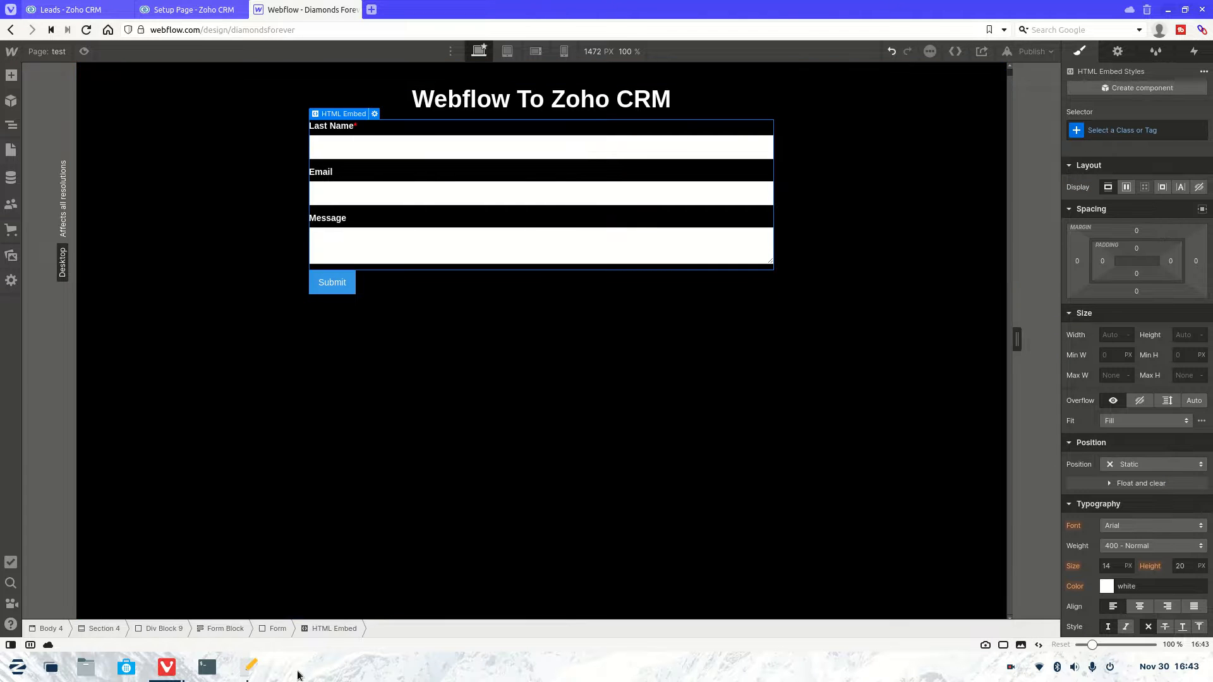
pyautogui.click(250, 668)
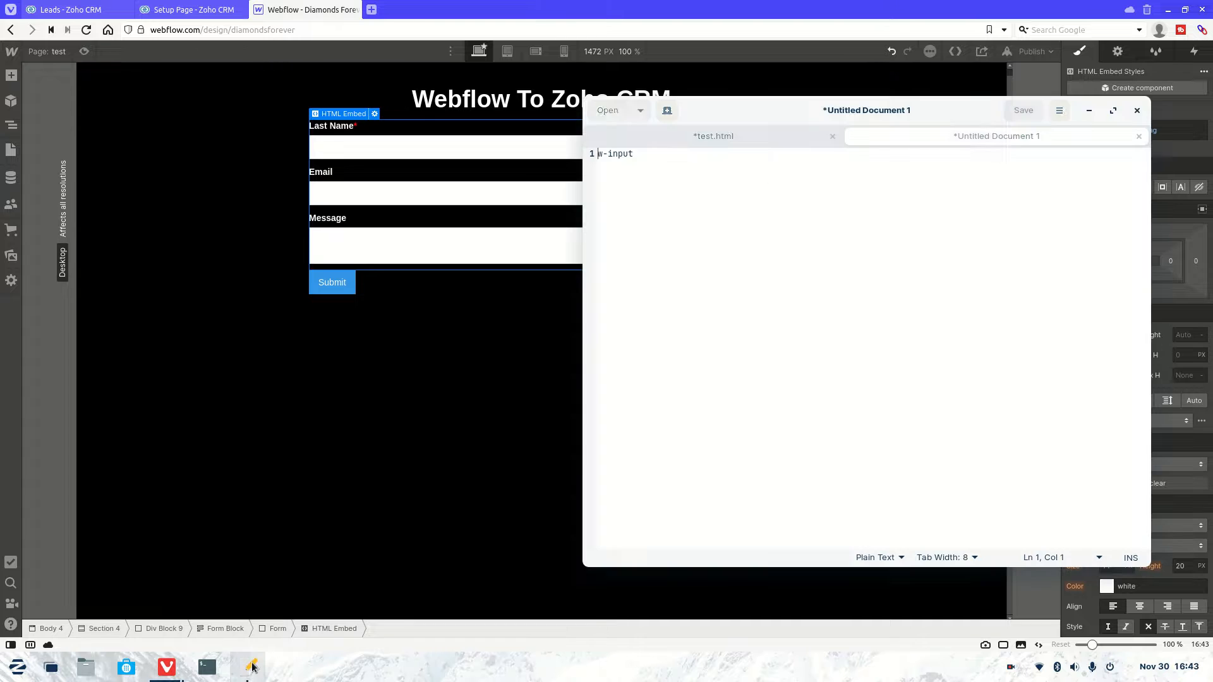
pyautogui.click(714, 136)
pyautogui.moveTo(619, 165); pyautogui.dragTo(689, 165)
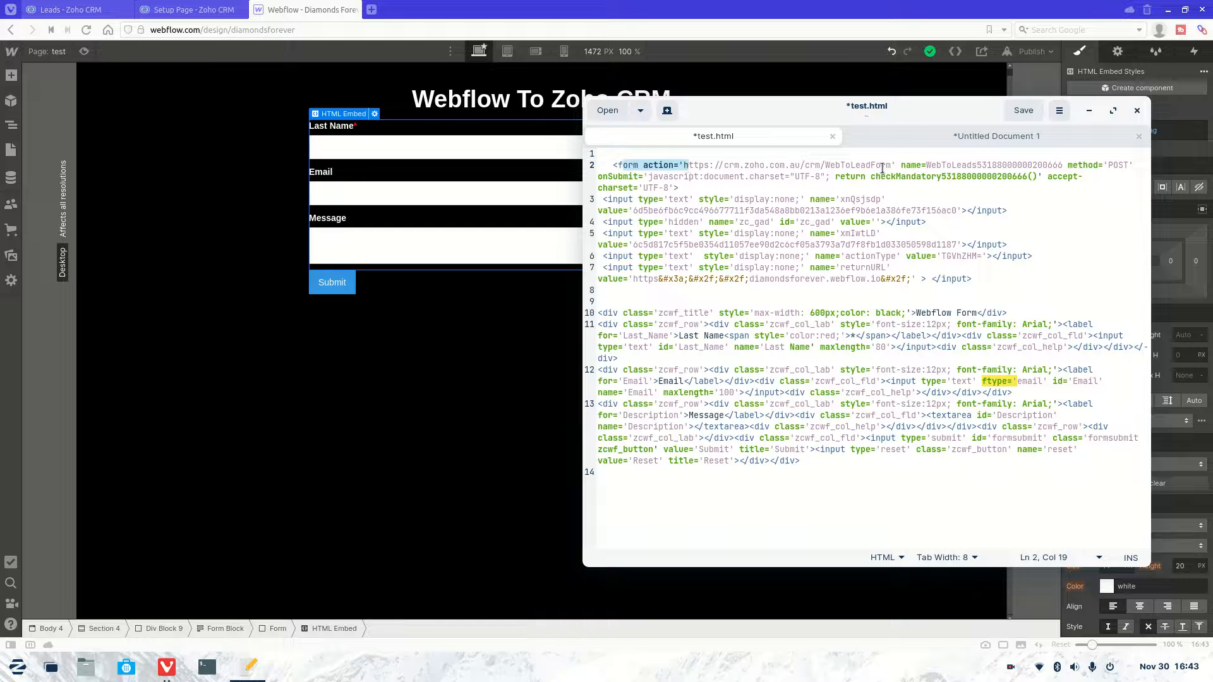
pyautogui.moveTo(892, 165); pyautogui.dragTo(686, 166)
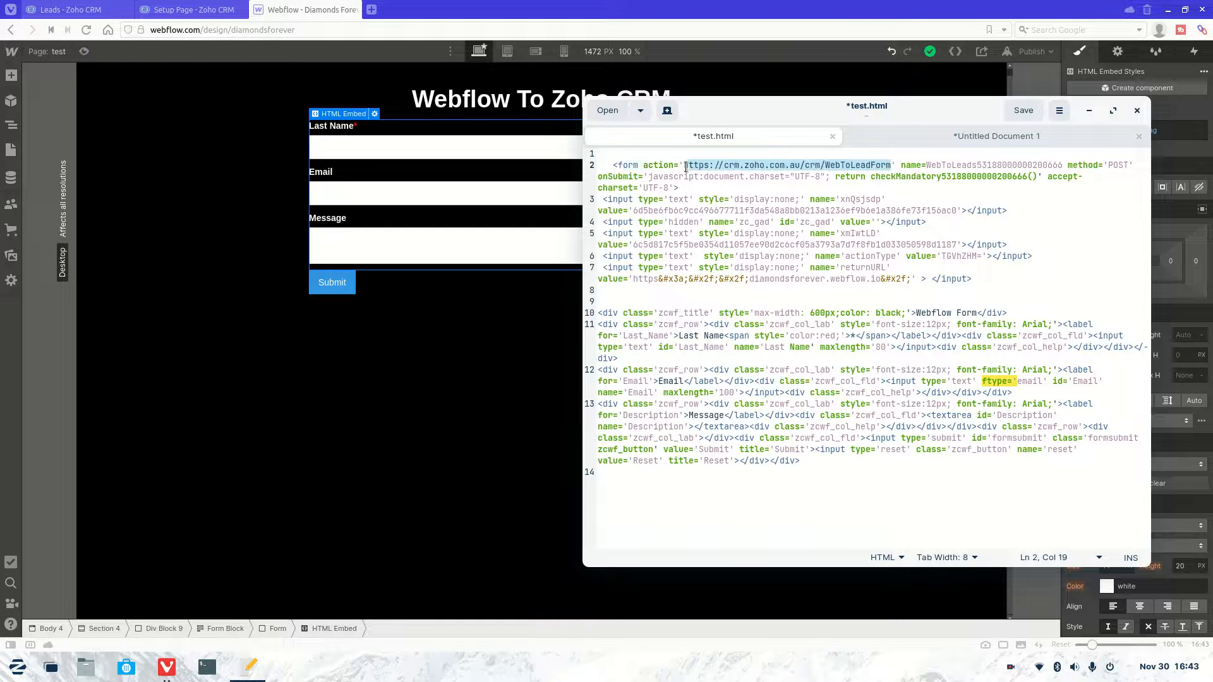
pyautogui.click(499, 179)
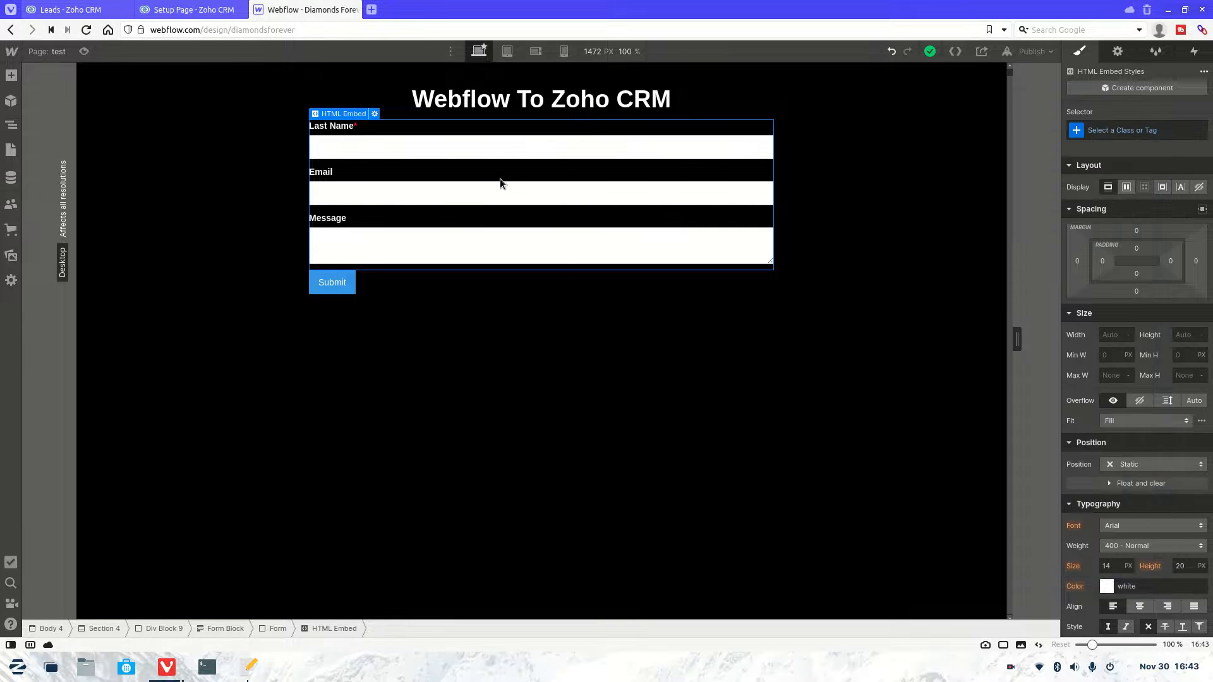
pyautogui.click(1116, 55)
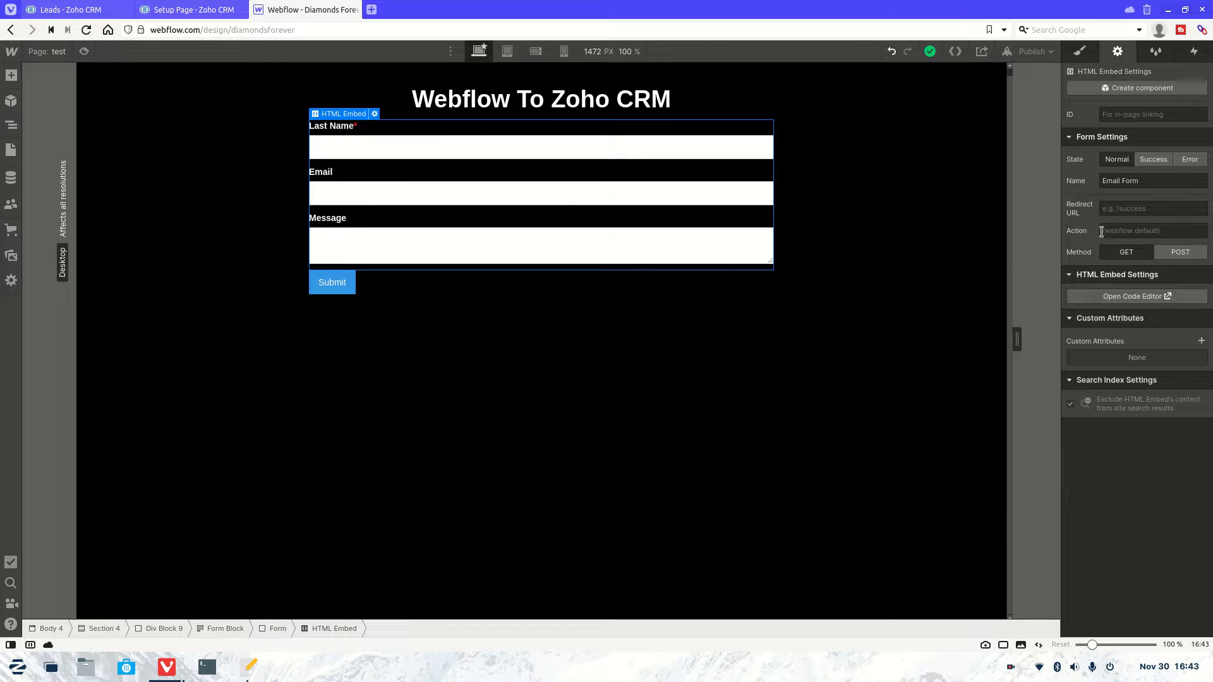
pyautogui.click(1108, 229)
pyautogui.hotkey('ctrl', 'v')
pyautogui.click(1176, 251)
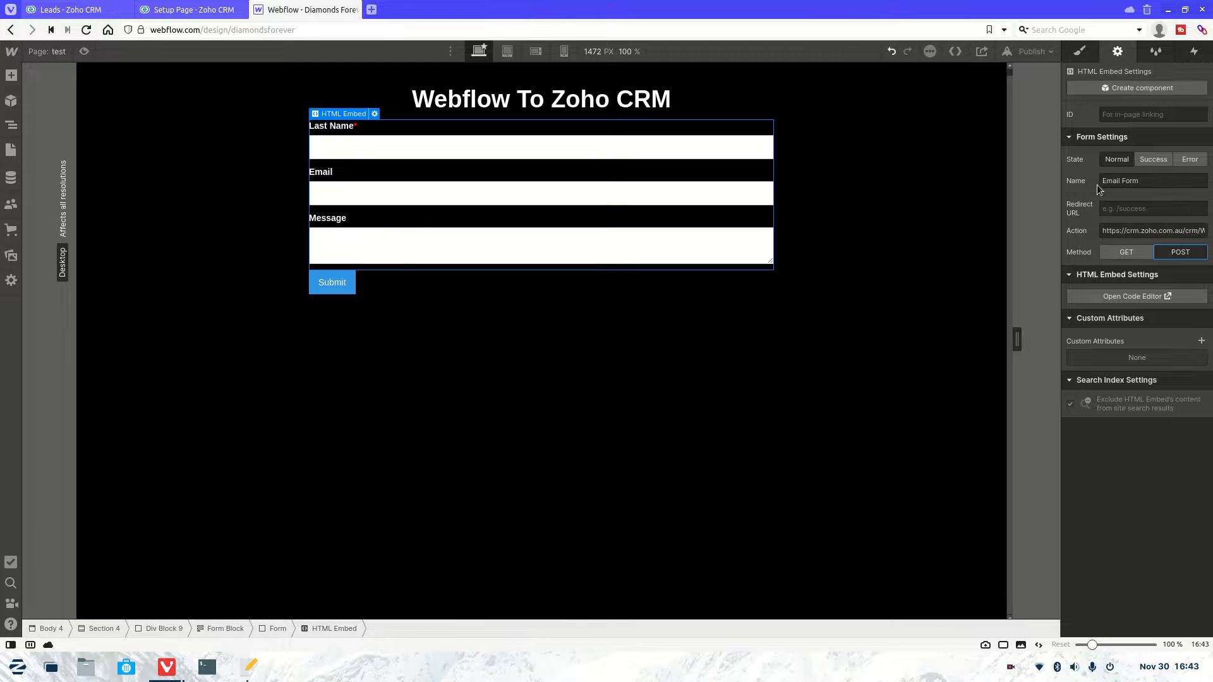
# Step: Replace the form name 'Email Form' with the Zoho WebToLeads form name from test.html
pyautogui.click(251, 666)
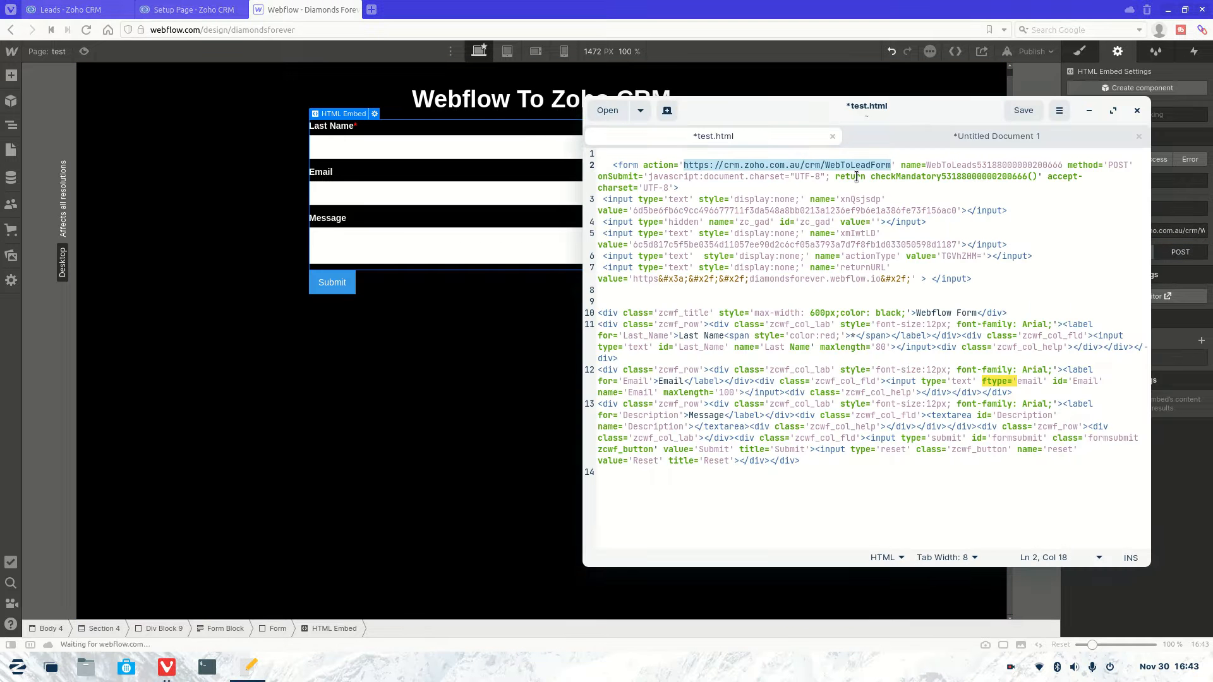
pyautogui.click(979, 167)
pyautogui.click(919, 174)
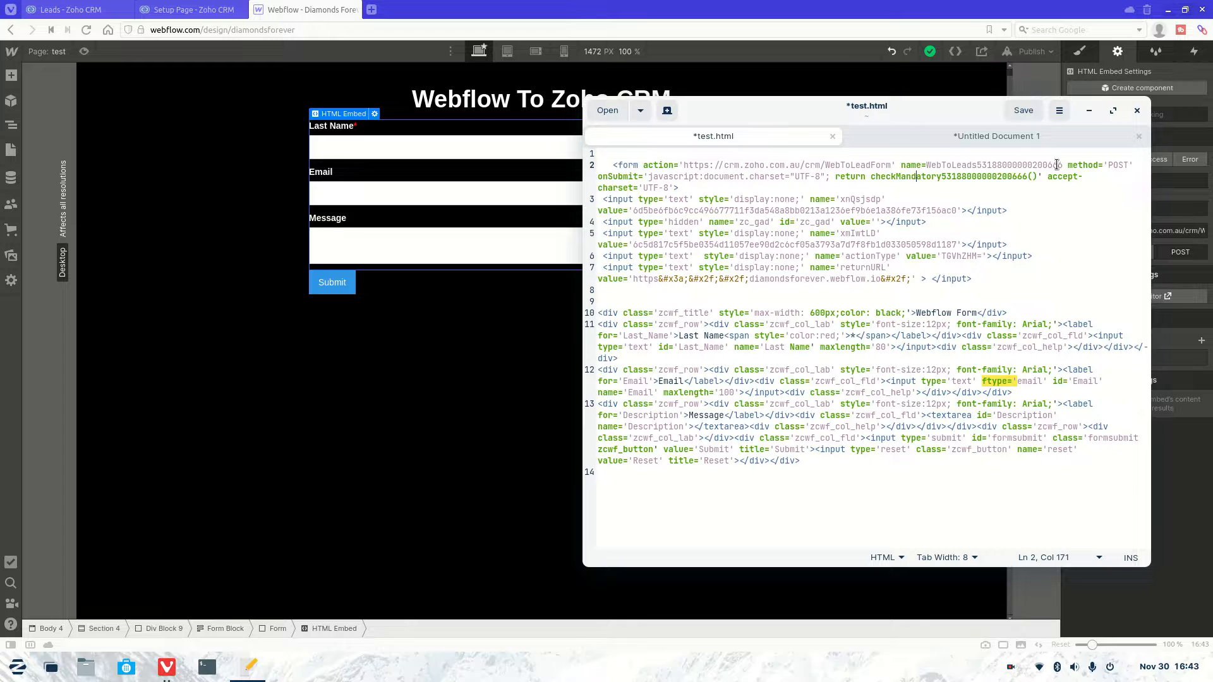
pyautogui.moveTo(1061, 165); pyautogui.dragTo(927, 165)
pyautogui.hotkey('ctrl', 'c')
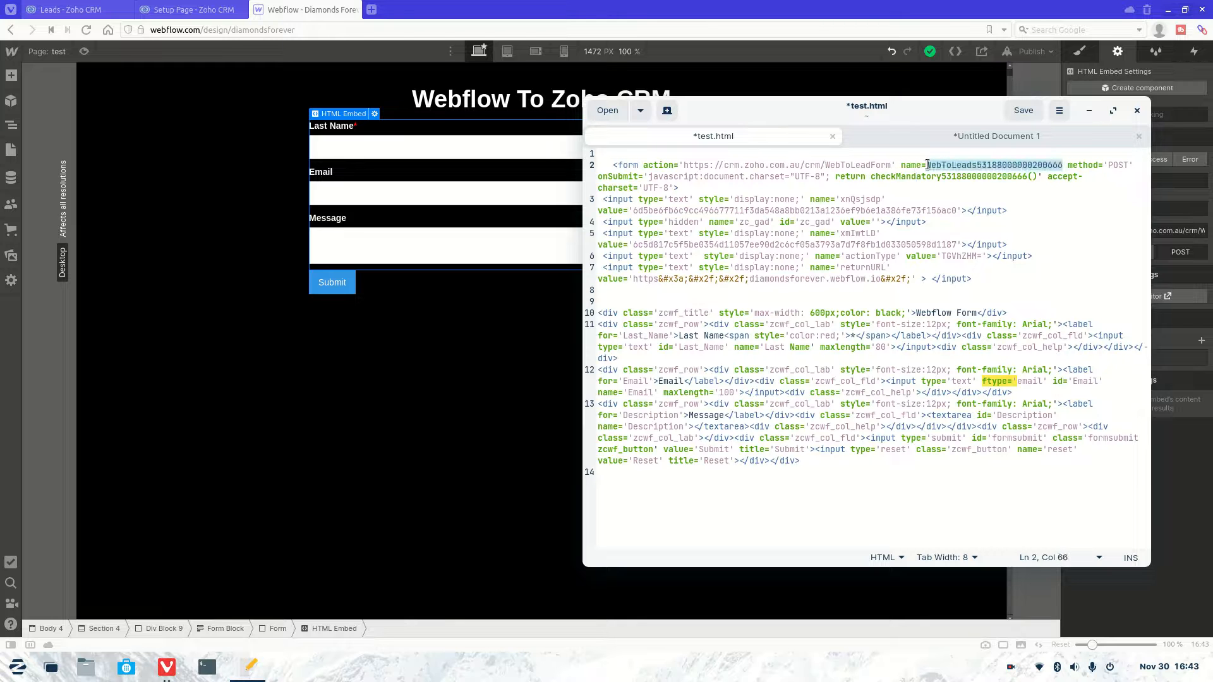
pyautogui.click(1128, 187)
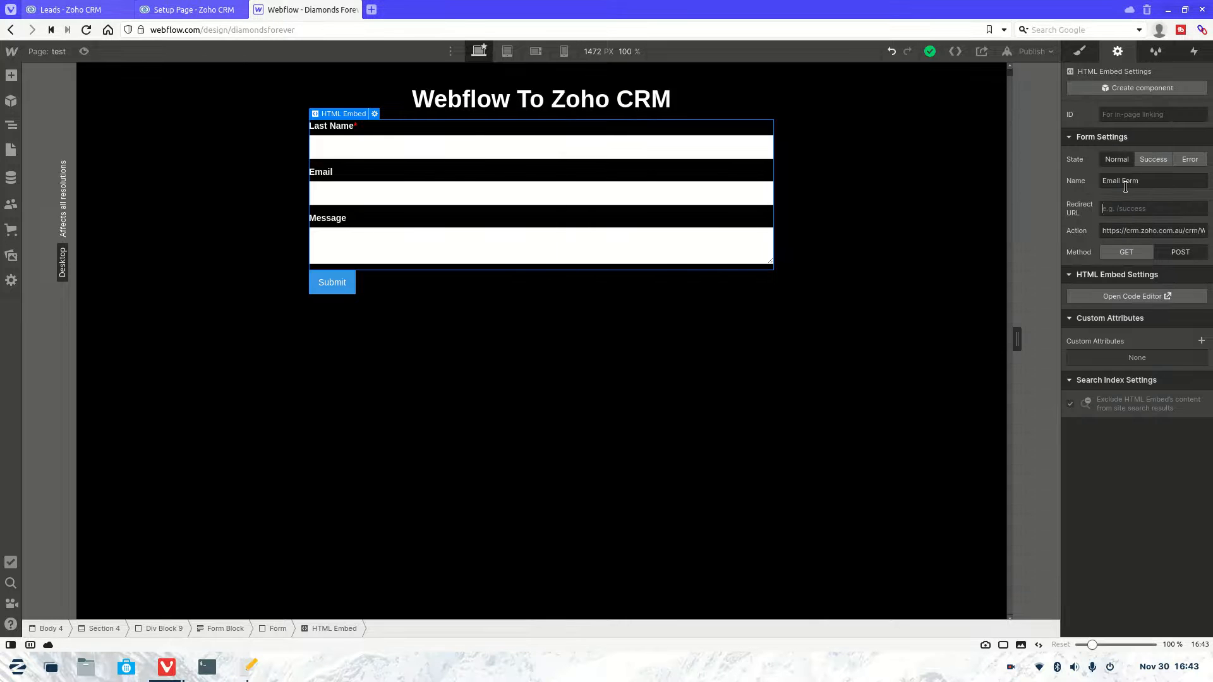
pyautogui.moveTo(1141, 181); pyautogui.dragTo(1069, 180)
pyautogui.hotkey('ctrl', 'v')
pyautogui.click(616, 369)
pyautogui.click(442, 258)
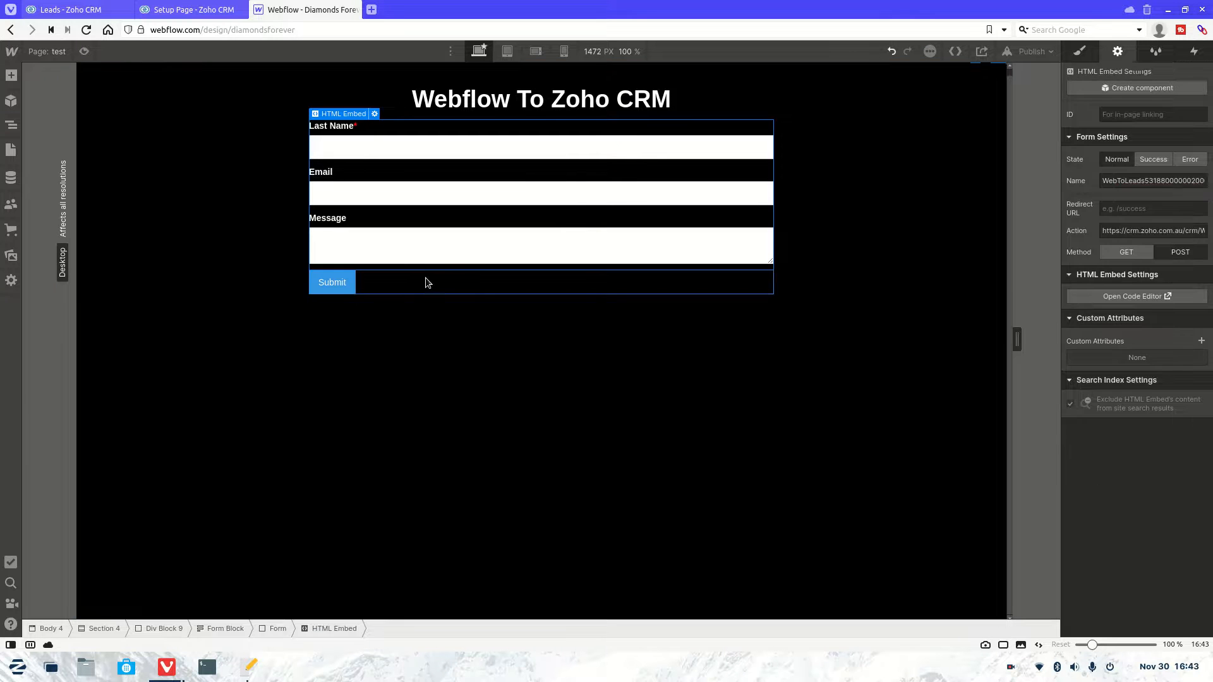
pyautogui.click(255, 676)
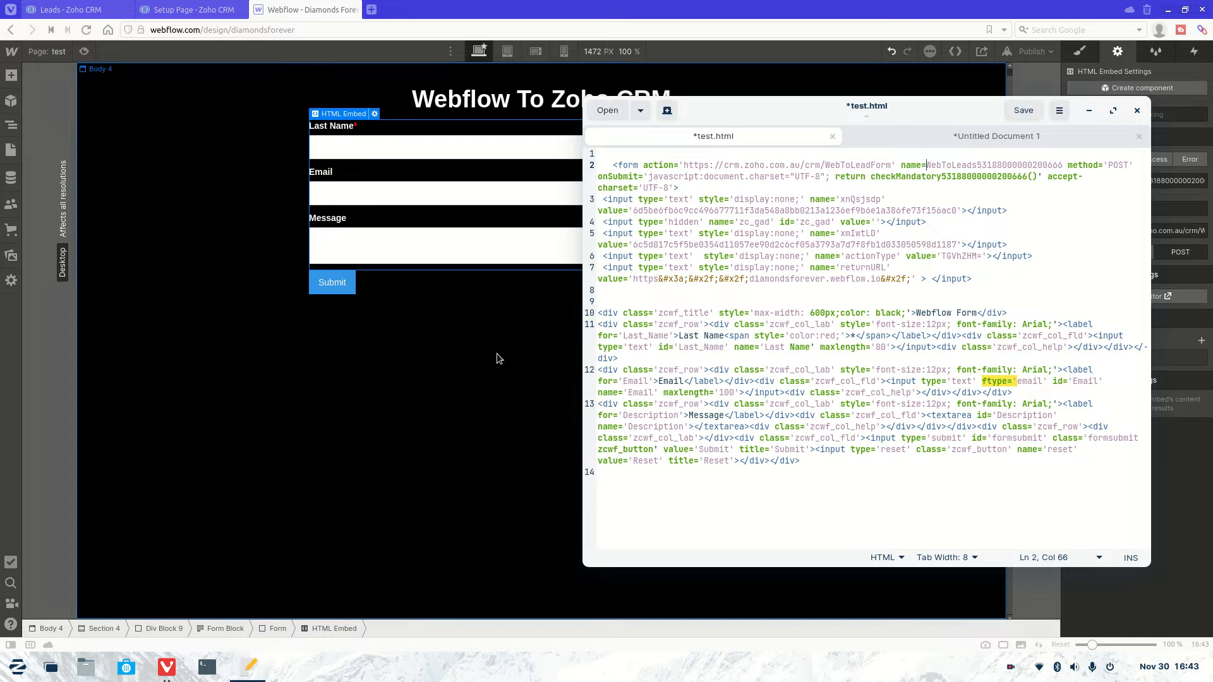
# Step: Review the Email row code on line 12 of test.html, then return to Webflow
pyautogui.click(734, 371)
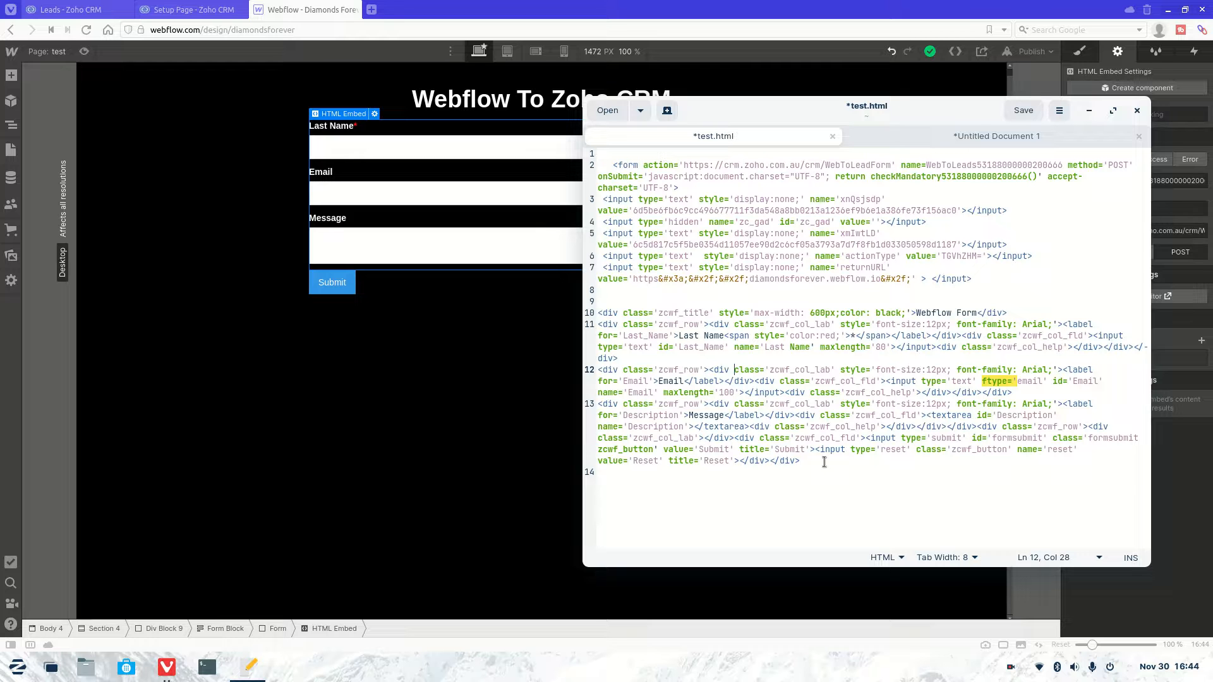
pyautogui.click(565, 451)
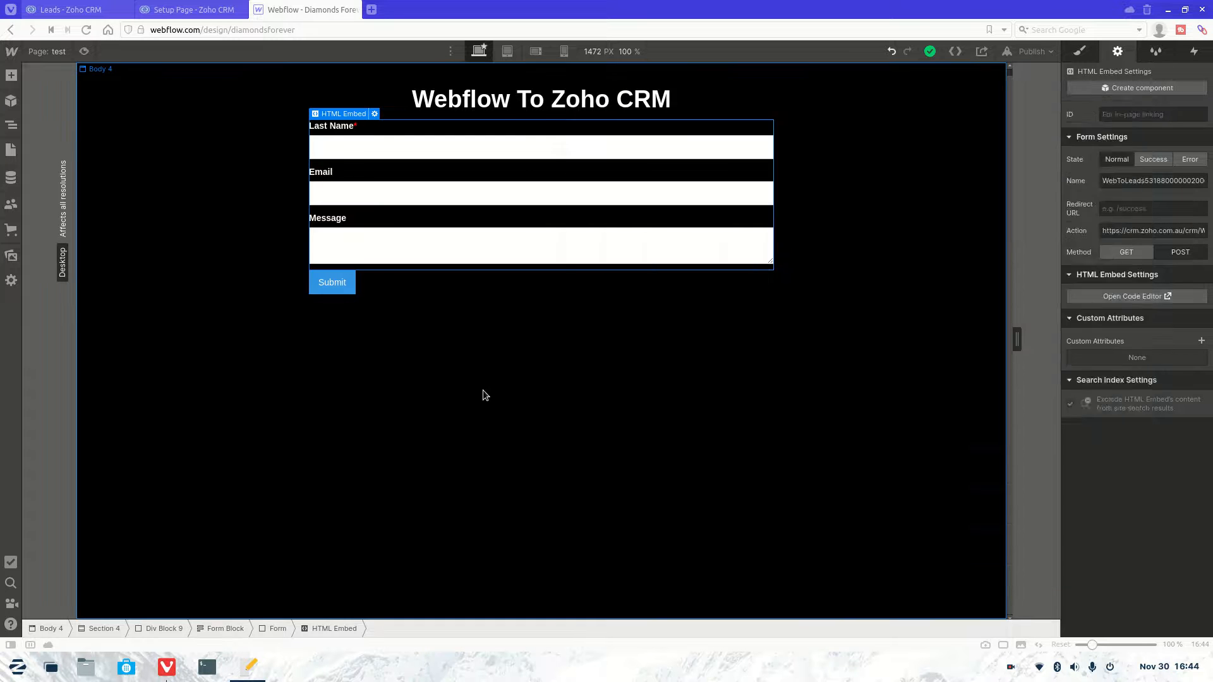
# Step: Publish the site to diamondsforever.webflow.io and open the live published page
pyautogui.click(516, 189)
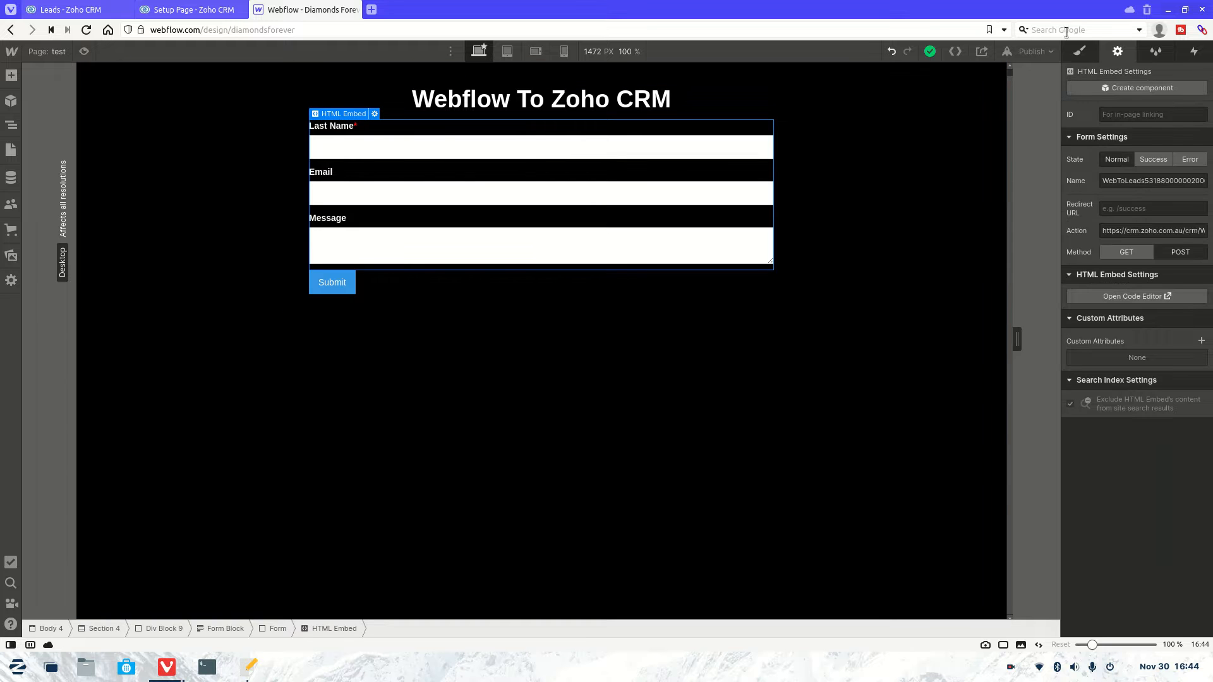
pyautogui.click(1032, 51)
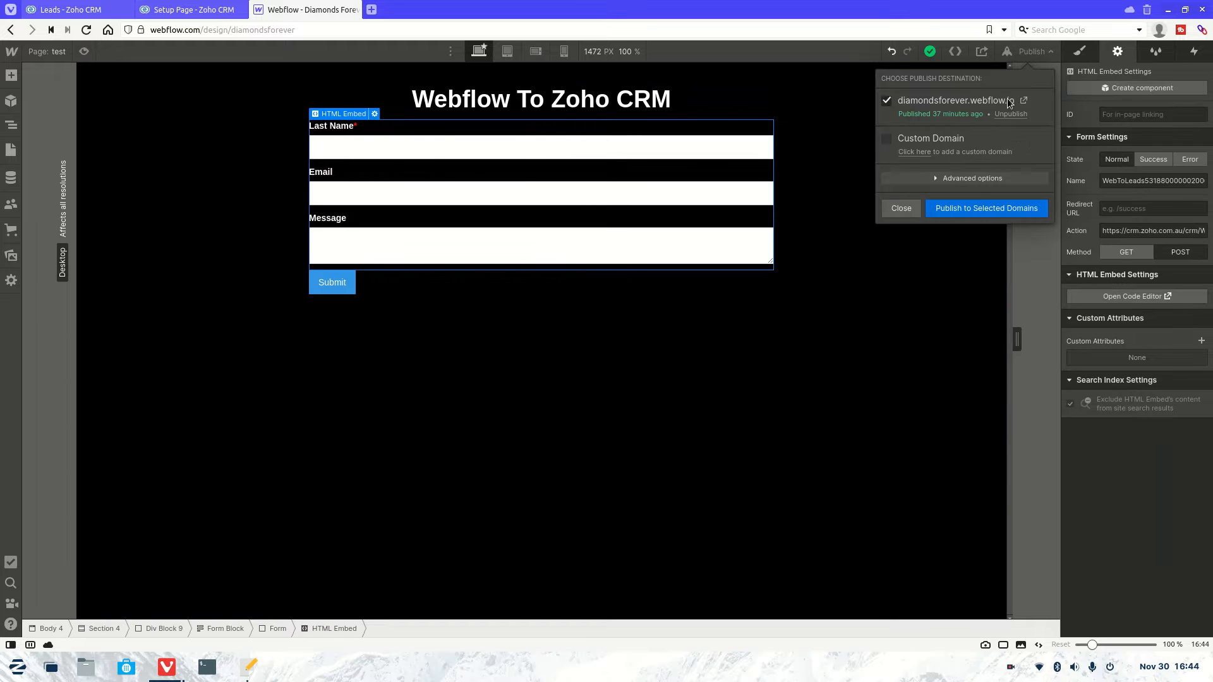
pyautogui.click(970, 210)
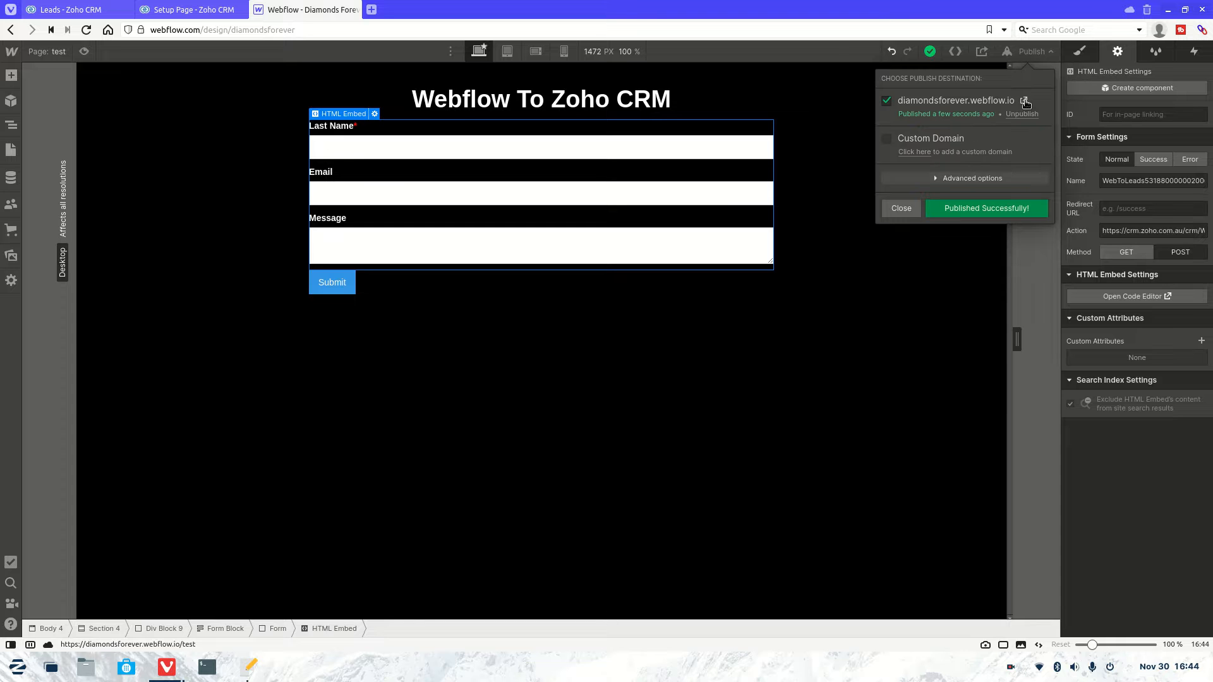
pyautogui.click(1025, 102)
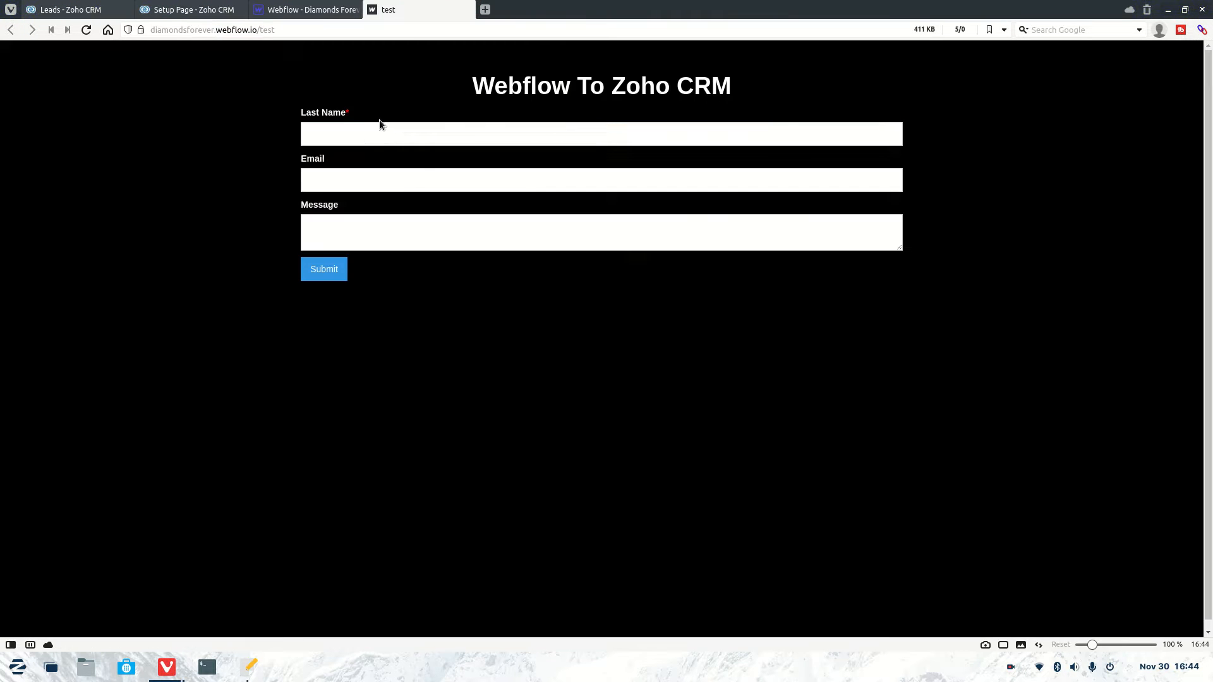
# Step: Submit the live form with last name 'test', a test e-mail and message 'This is a test'
pyautogui.click(373, 134)
pyautogui.click(361, 153)
pyautogui.click(355, 176)
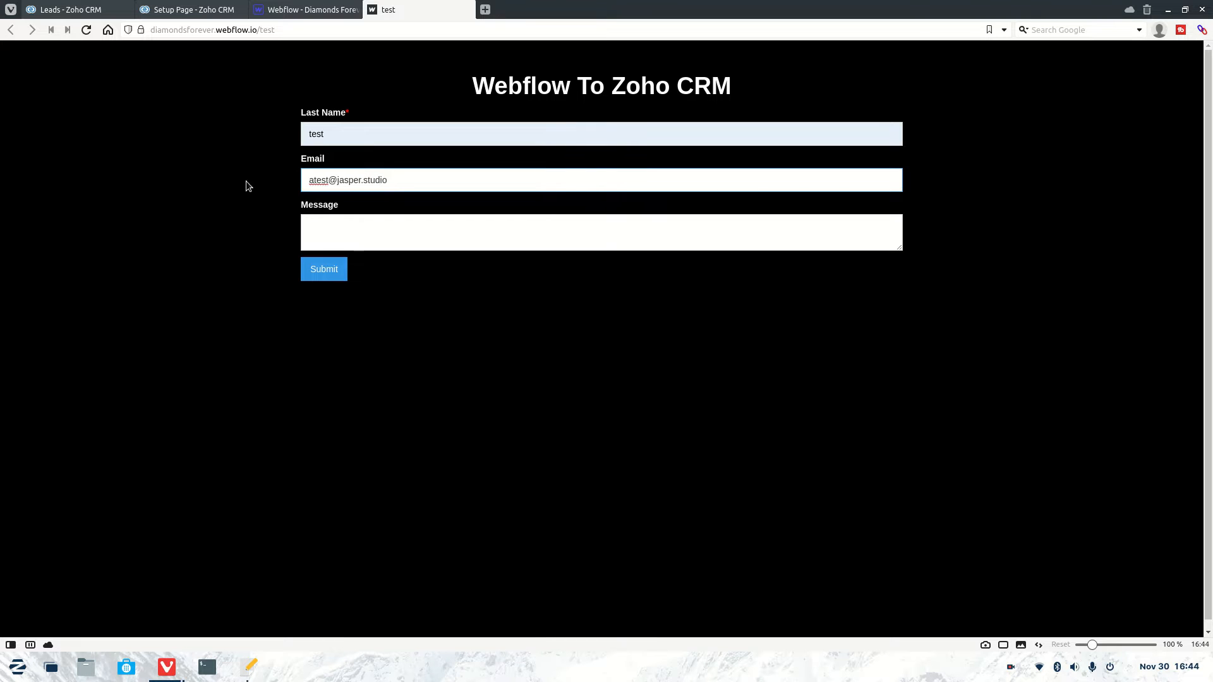
pyautogui.click(349, 234)
pyautogui.write('his')
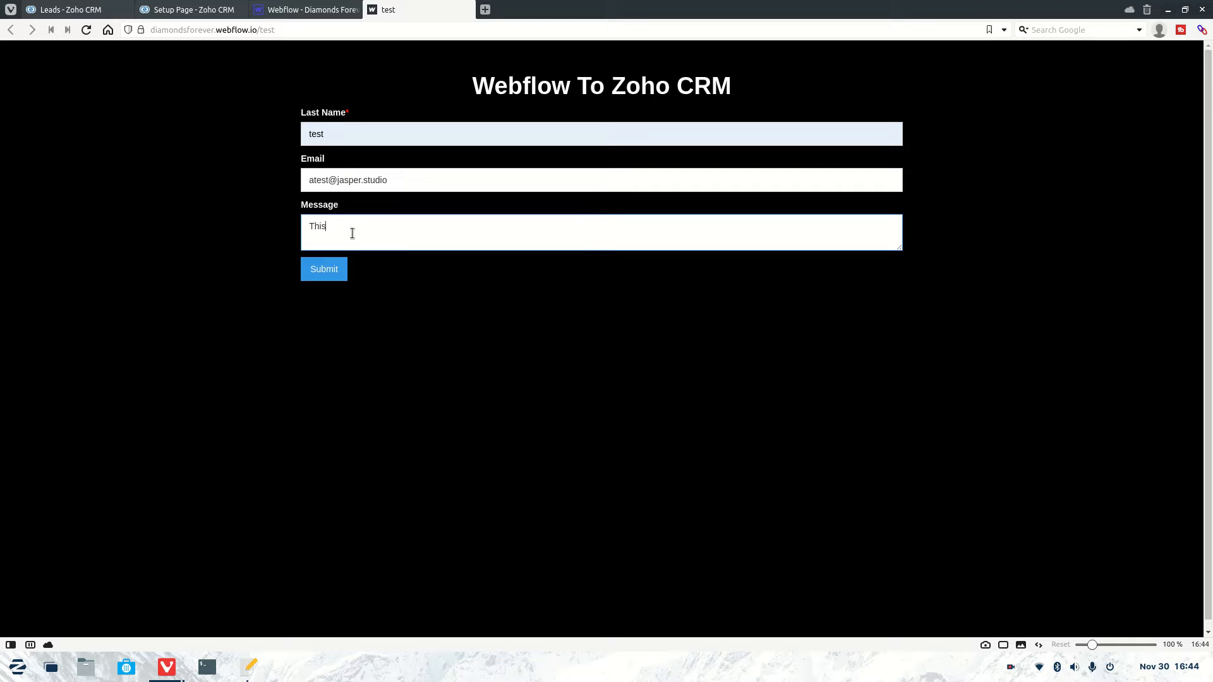
pyautogui.write(' is a test')
pyautogui.click(324, 276)
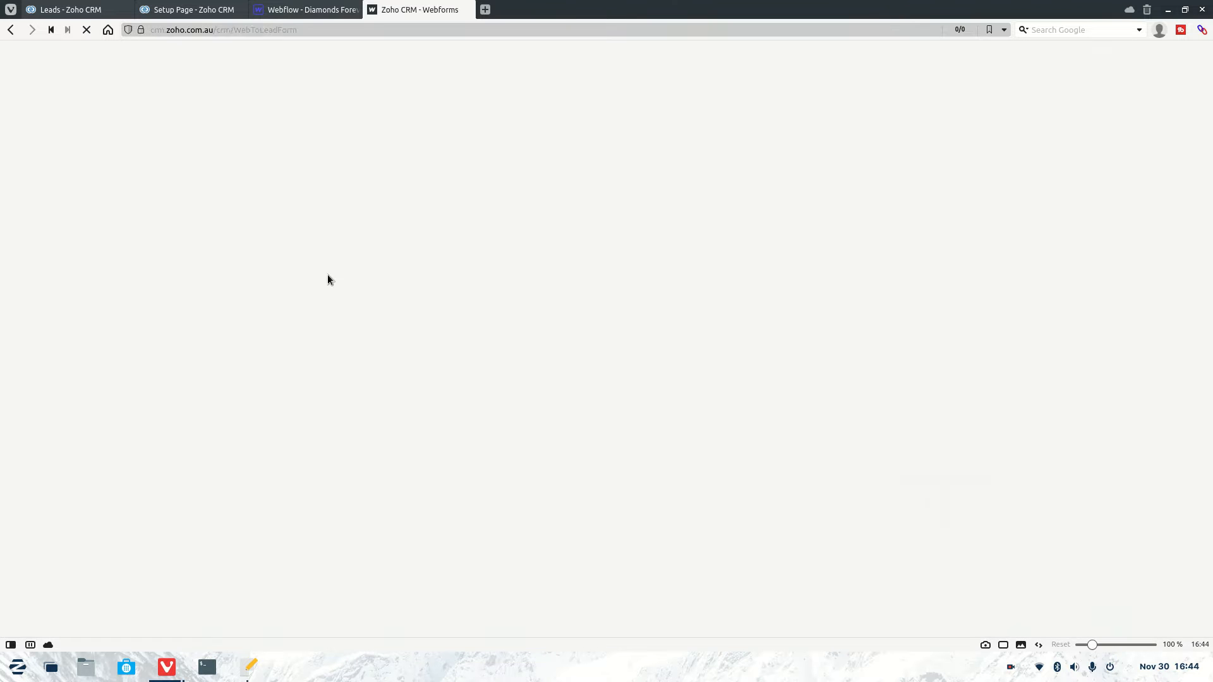
# Step: Reload Zoho CRM Leads, open the new 'test' lead to check its description, then return to Leads
pyautogui.click(184, 4)
pyautogui.click(69, 9)
pyautogui.click(86, 30)
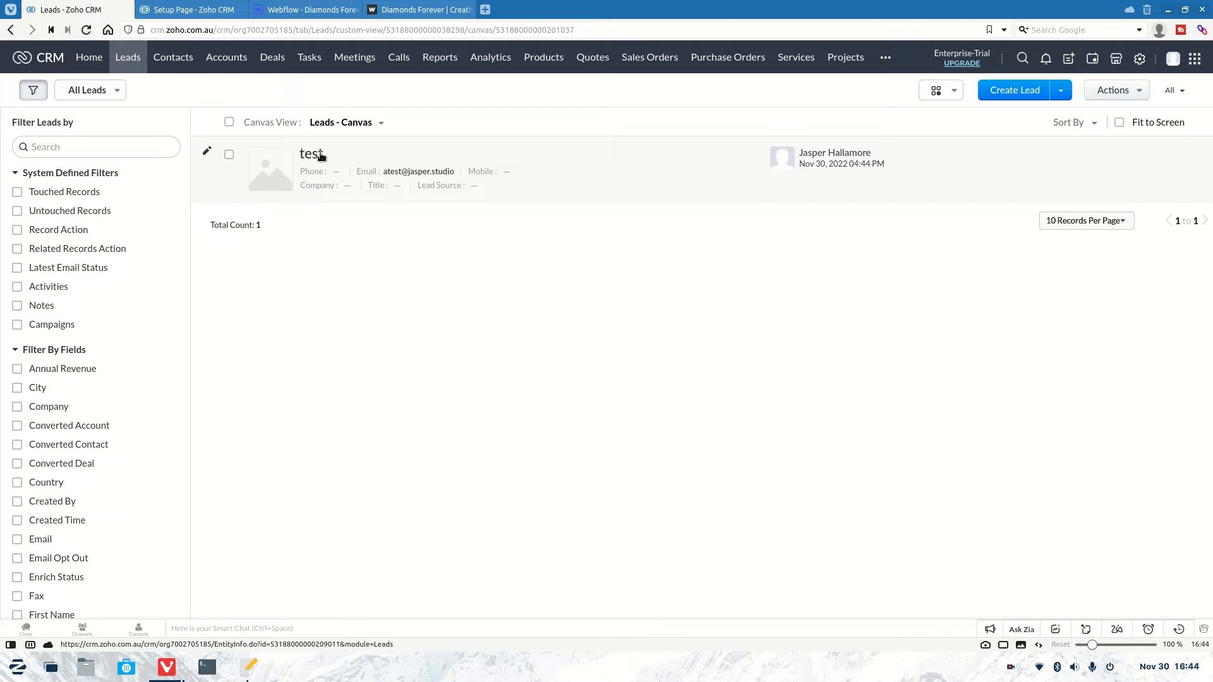
pyautogui.click(315, 155)
pyautogui.scroll(-15, 430, 303)
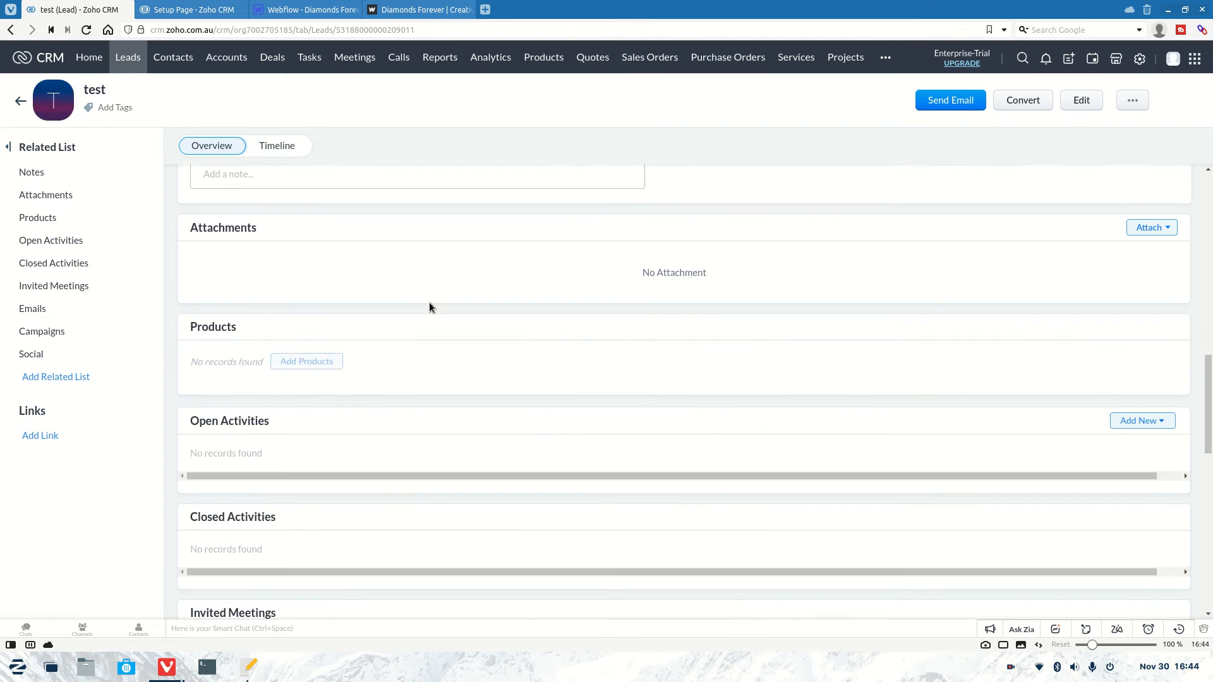
pyautogui.scroll(5, 427, 298)
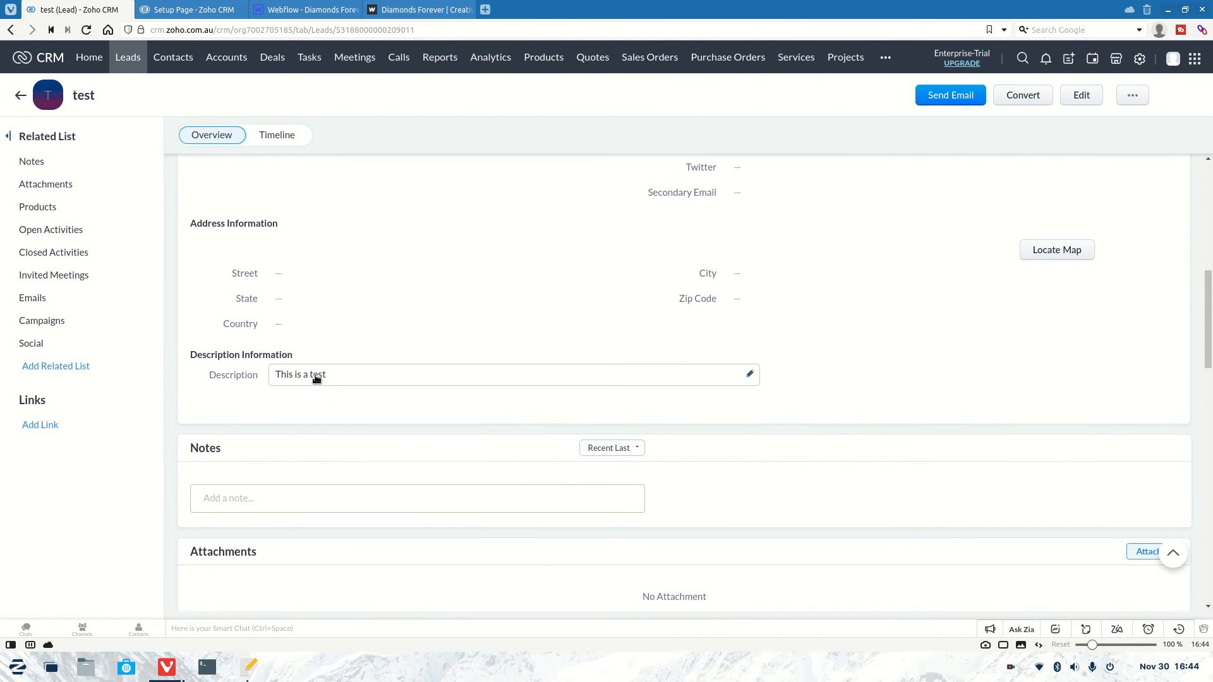
pyautogui.scroll(5, 354, 372)
pyautogui.scroll(3, 364, 361)
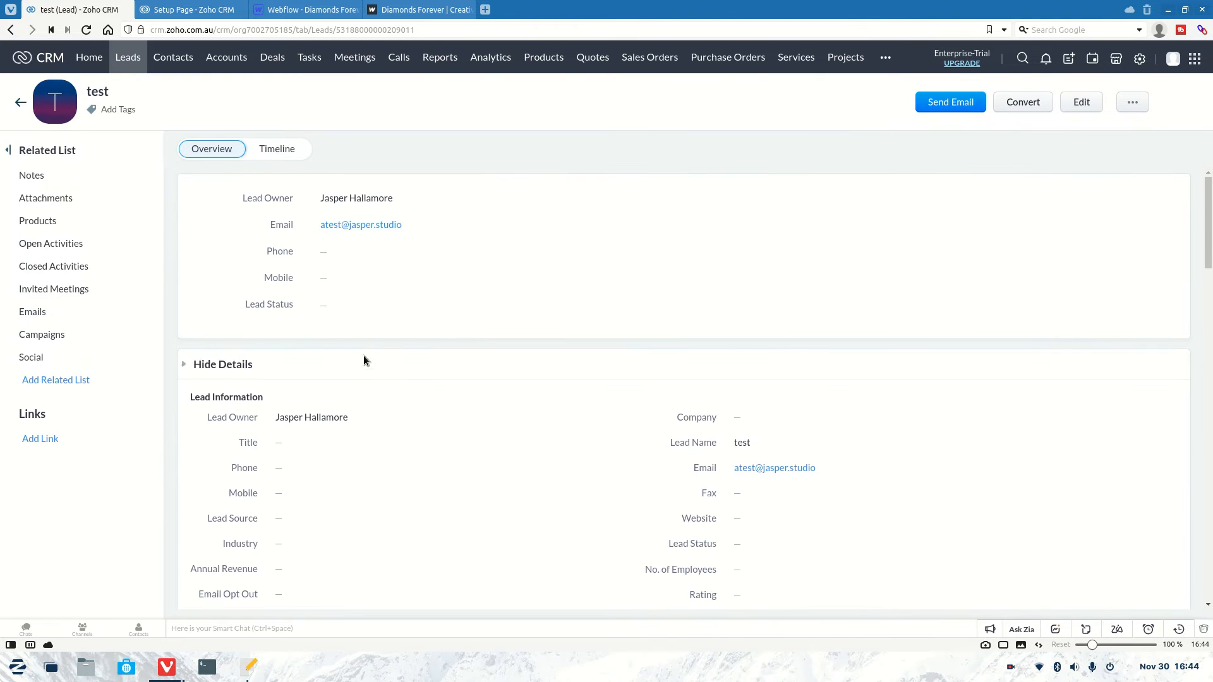
pyautogui.click(115, 56)
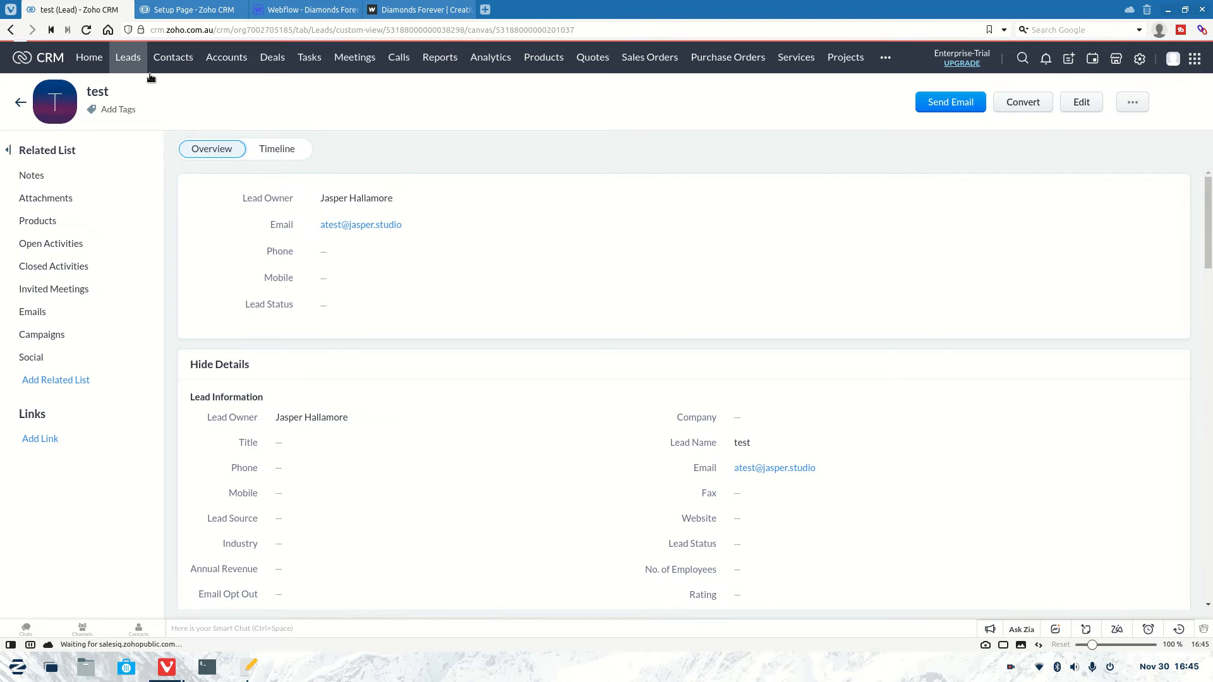